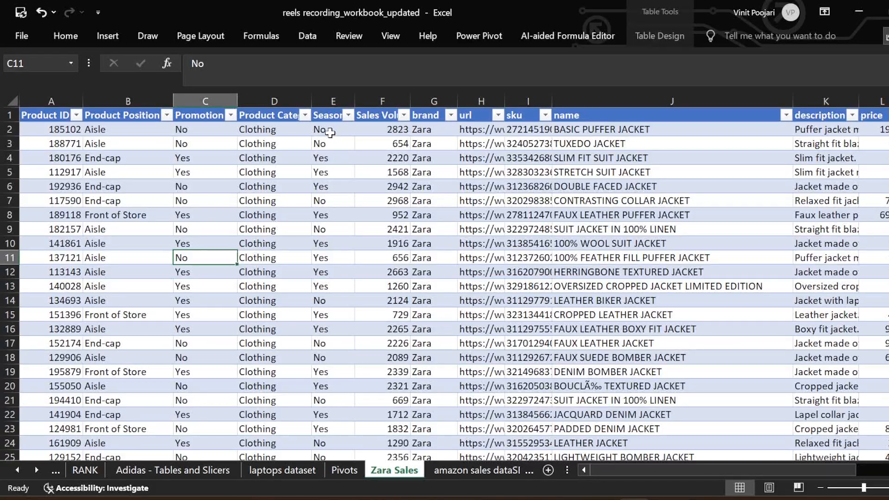
# Examine the filter values of the Product Category, brand, terms and section columns in the Zara Sales table.
pyautogui.click(305, 116)
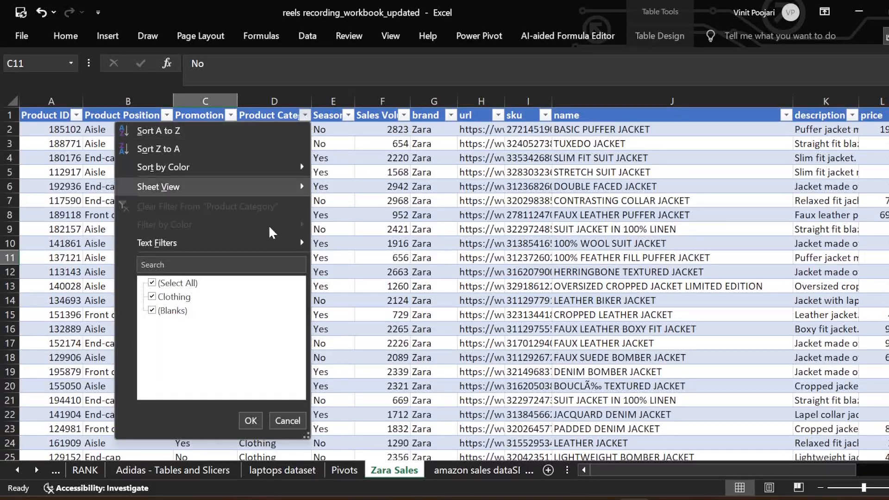
pyautogui.click(451, 262)
pyautogui.click(451, 116)
pyautogui.click(592, 144)
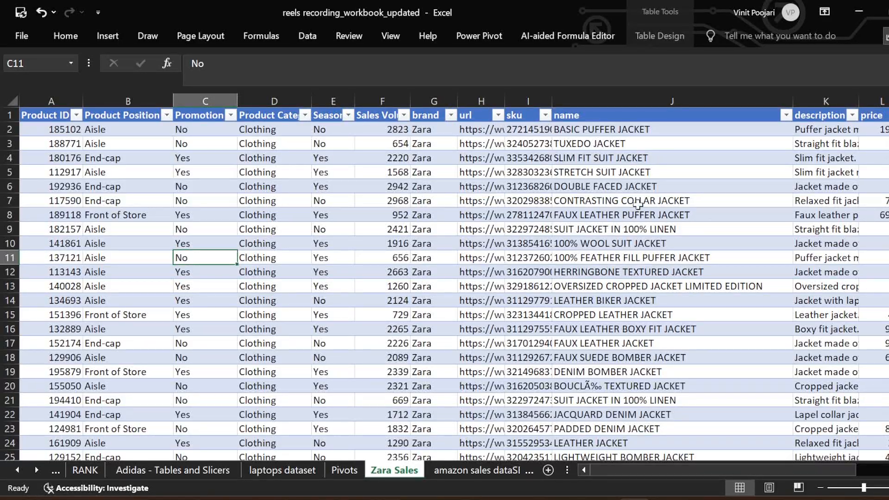
pyautogui.moveTo(637, 467); pyautogui.dragTo(707, 468)
pyautogui.click(679, 158)
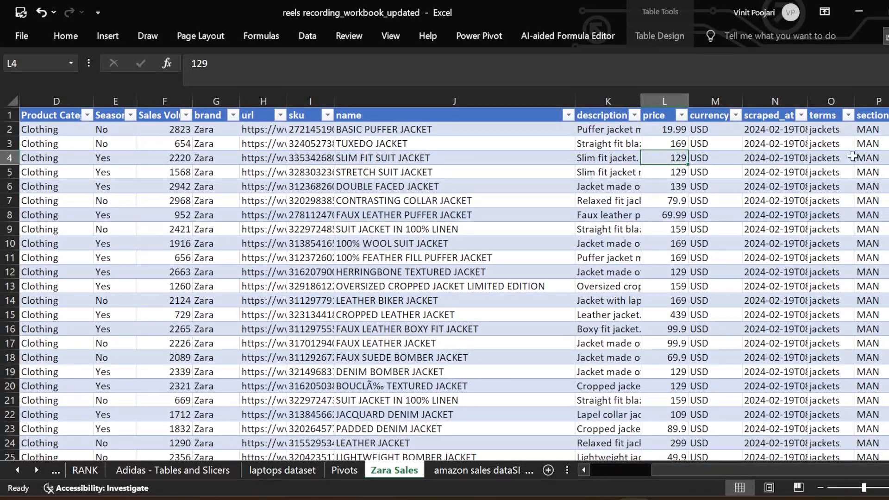
pyautogui.click(848, 115)
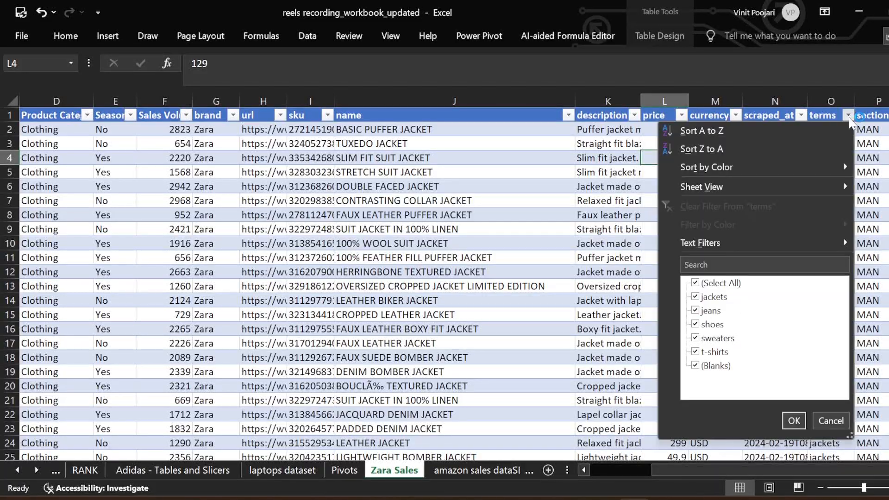
pyautogui.click(631, 251)
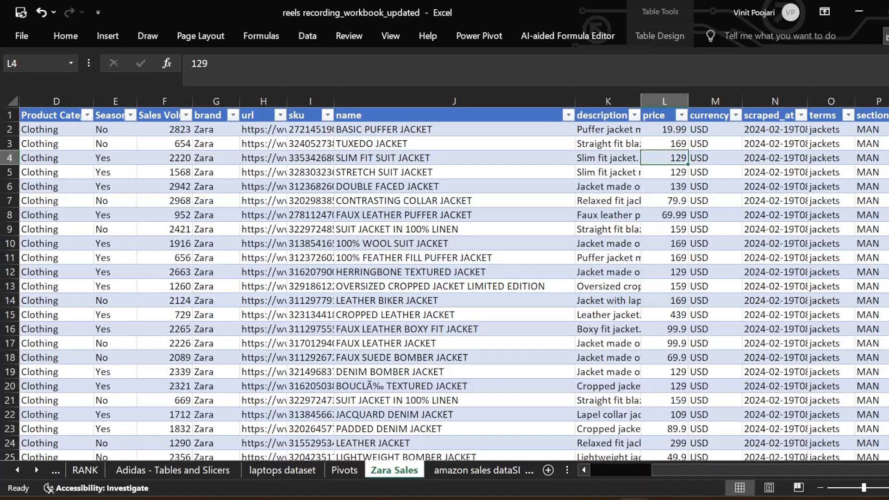
pyautogui.click(888, 115)
pyautogui.click(612, 273)
pyautogui.moveTo(825, 465); pyautogui.dragTo(652, 466)
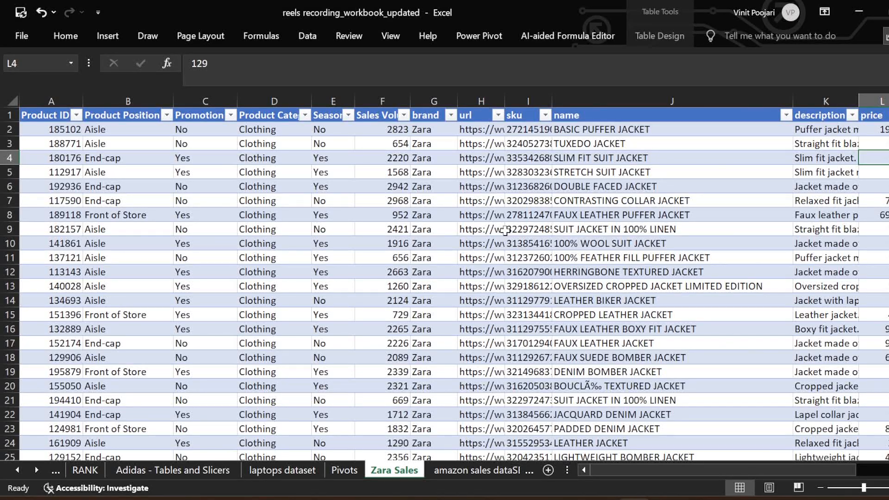
# Create a PivotTable from the Zara Sales table, Table110, on a new worksheet.
pyautogui.click(306, 198)
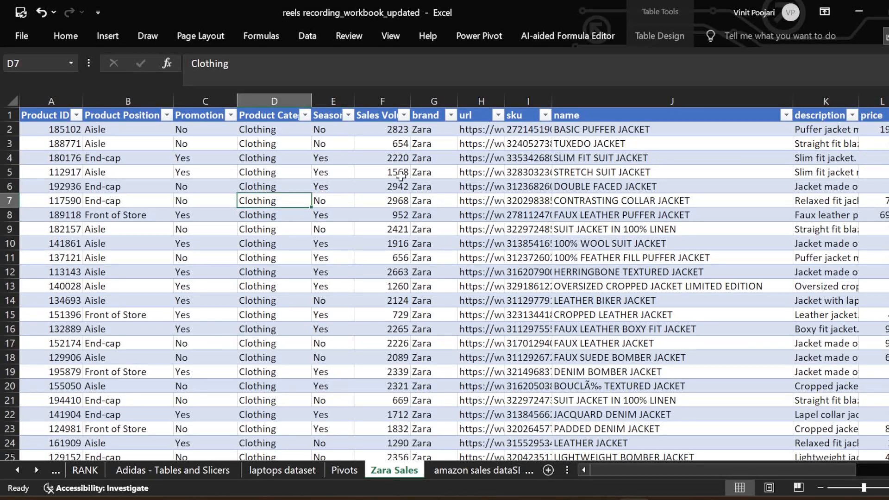
pyautogui.click(107, 35)
pyautogui.click(30, 72)
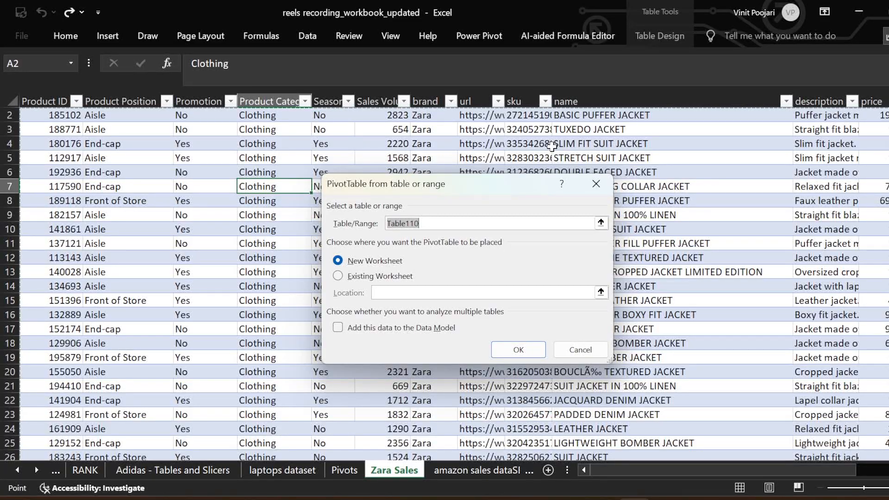
pyautogui.click(520, 350)
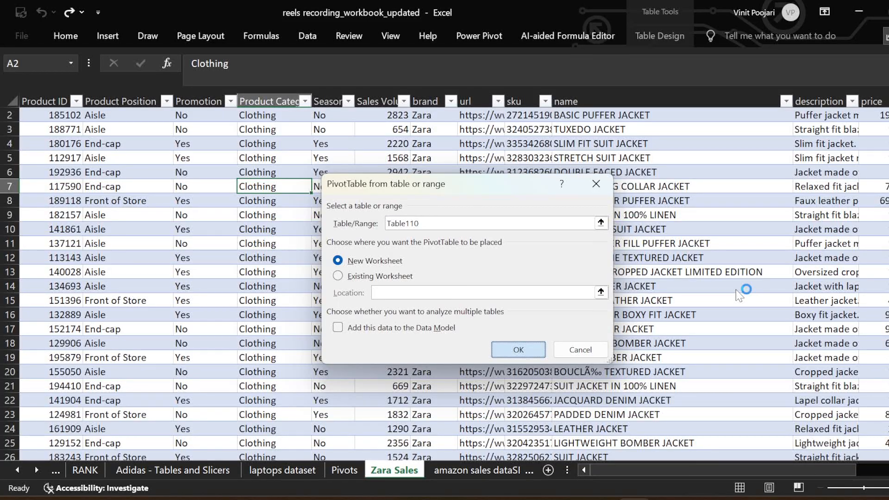
pyautogui.click(513, 355)
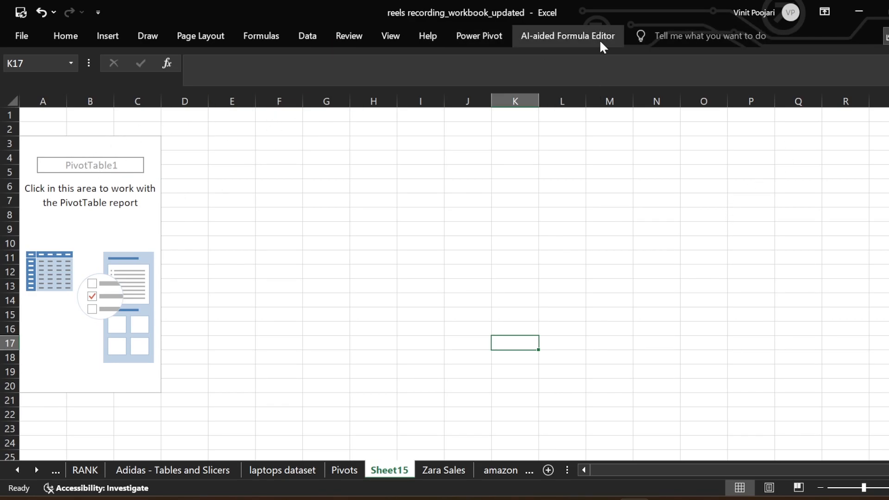
# Activate the empty PivotTable, then move its floating field list and enlarge it.
pyautogui.click(61, 203)
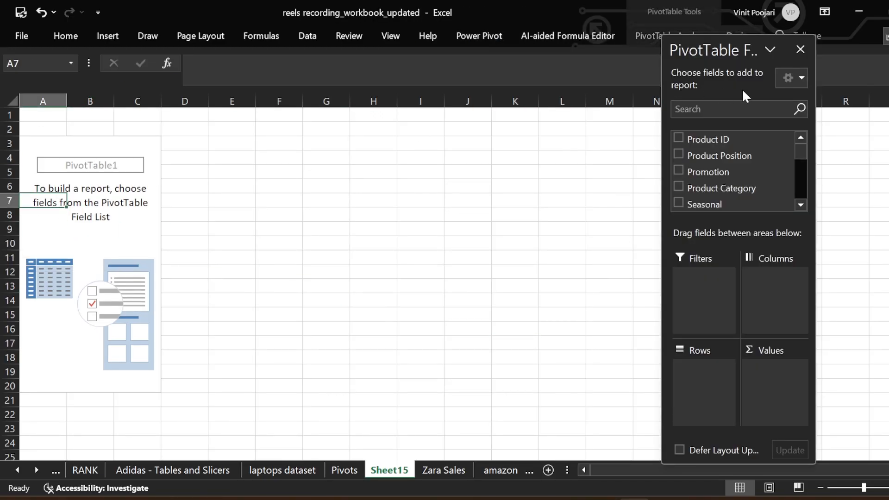
pyautogui.moveTo(745, 43); pyautogui.dragTo(513, 36)
pyautogui.moveTo(579, 448); pyautogui.dragTo(780, 473)
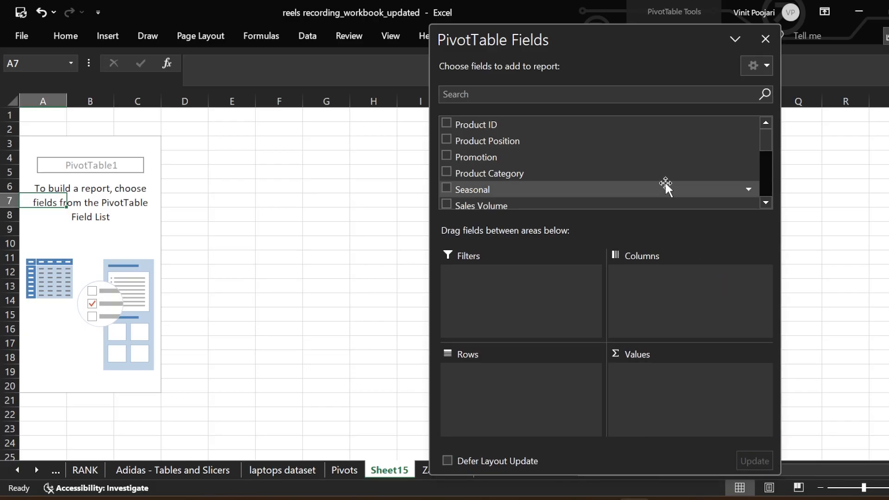
# Summarise sales by shelf position, with Product Position as rows and the sum of Sales Volume as values.
pyautogui.scroll(-5, 624, 185)
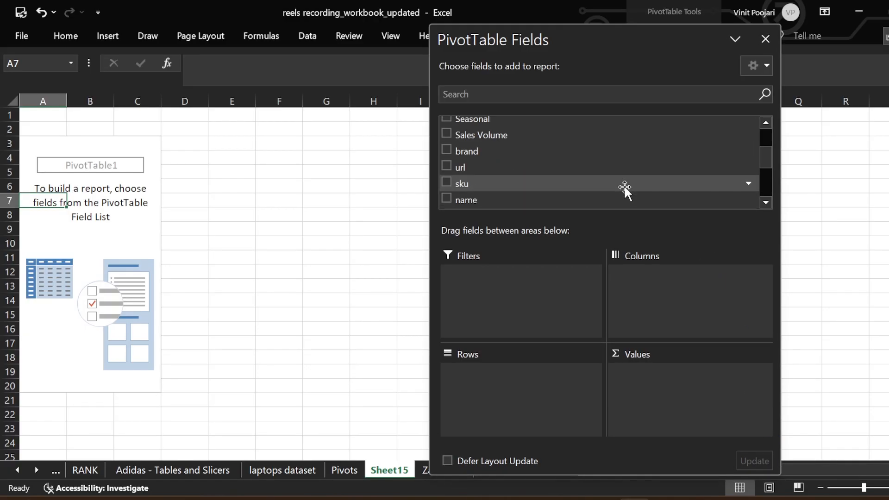
pyautogui.scroll(5, 623, 184)
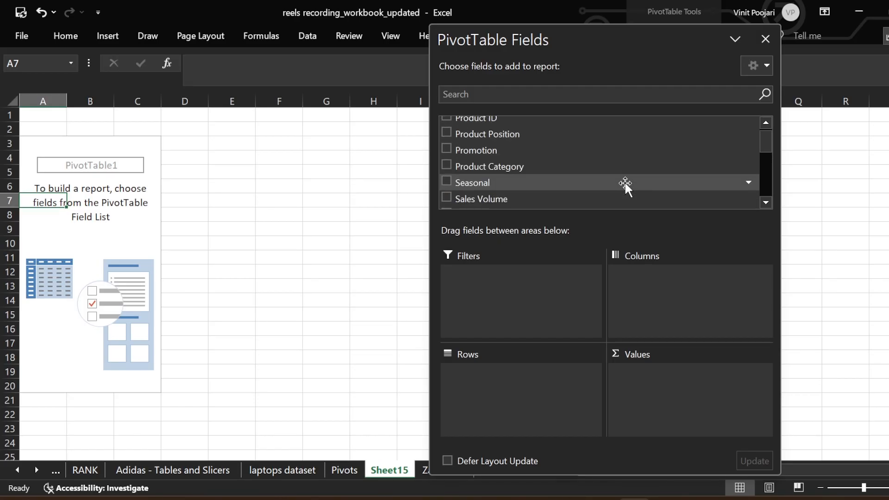
pyautogui.moveTo(532, 140); pyautogui.dragTo(512, 389)
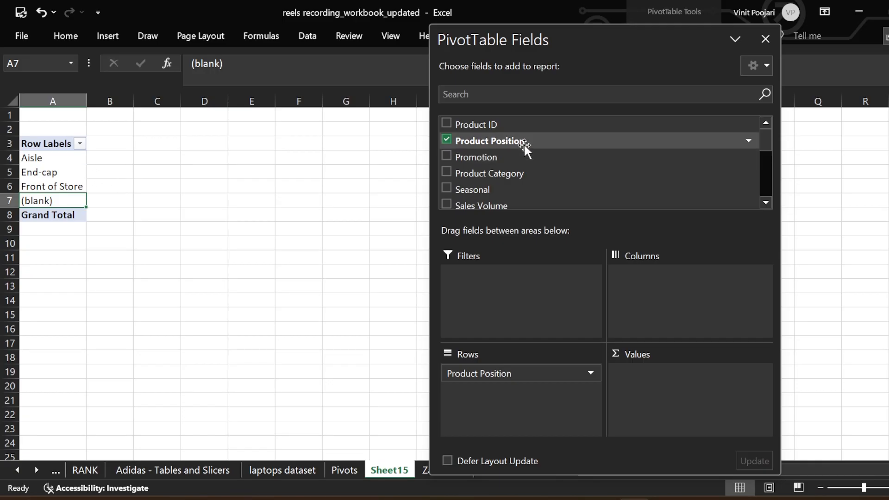
pyautogui.scroll(-2, 536, 177)
pyautogui.moveTo(513, 174); pyautogui.dragTo(672, 384)
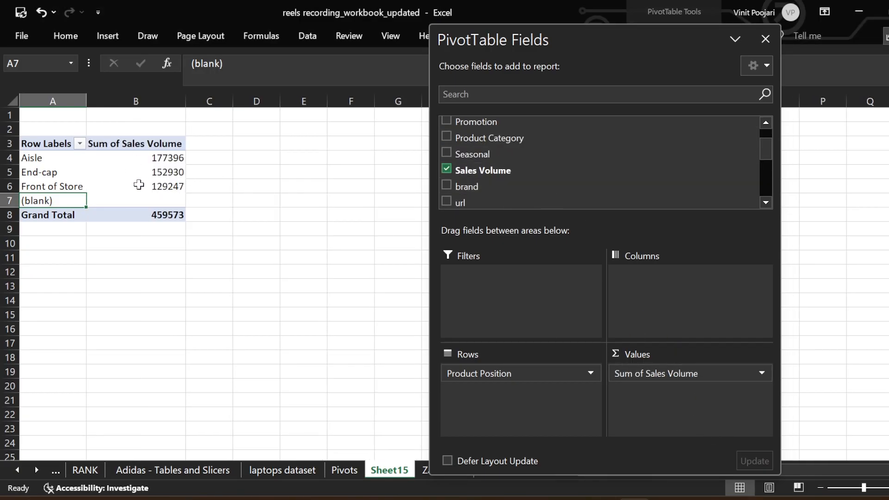
# Browse the remaining PivotTable fields and examine the name and price columns in the Zara Sales source table.
pyautogui.scroll(-2, 581, 183)
pyautogui.scroll(-5, 581, 183)
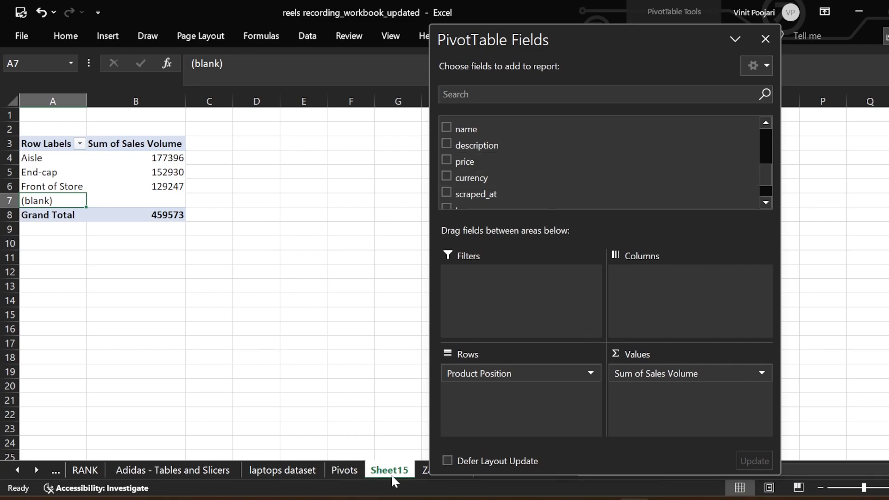
pyautogui.click(419, 473)
pyautogui.moveTo(698, 469); pyautogui.dragTo(720, 471)
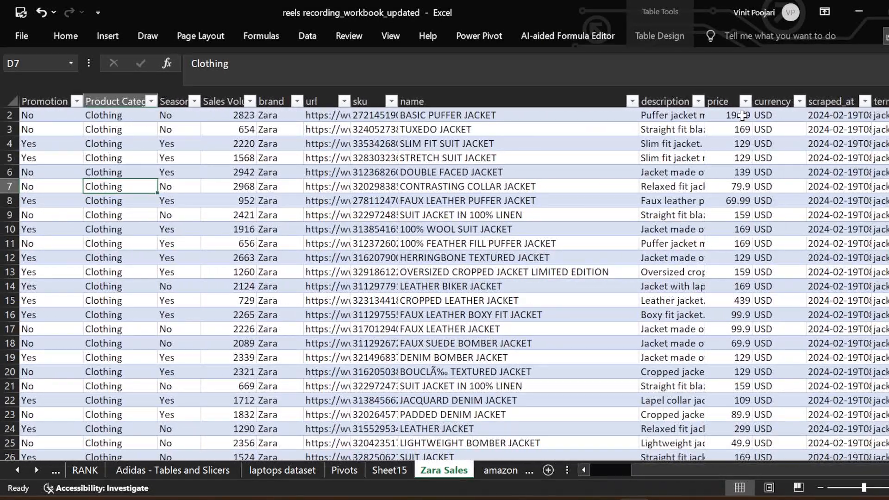
pyautogui.click(739, 119)
pyautogui.click(454, 119)
pyautogui.click(745, 118)
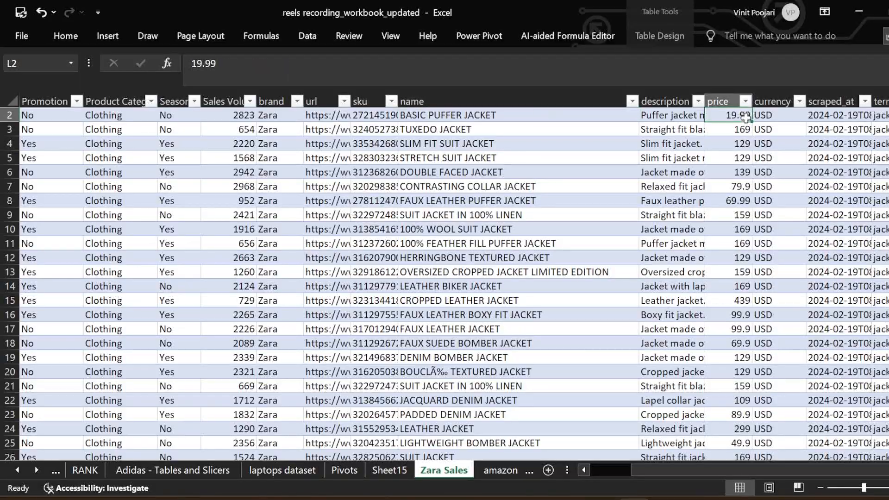
pyautogui.click(466, 116)
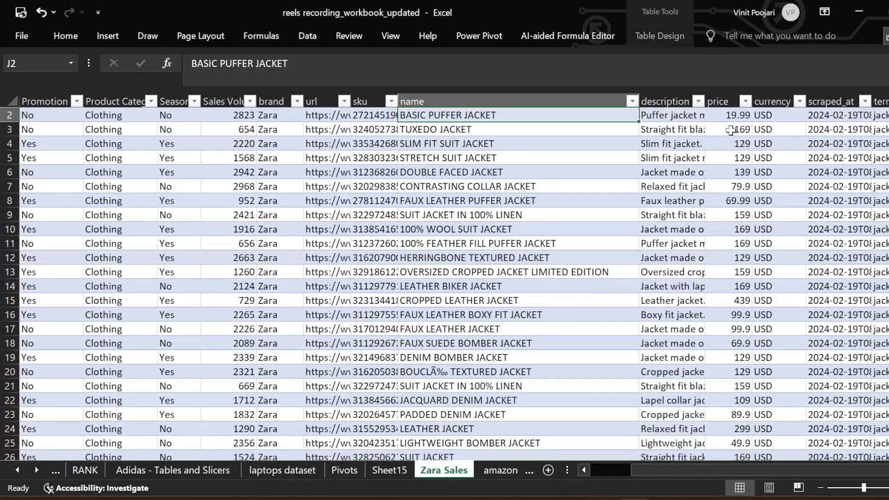
pyautogui.click(743, 116)
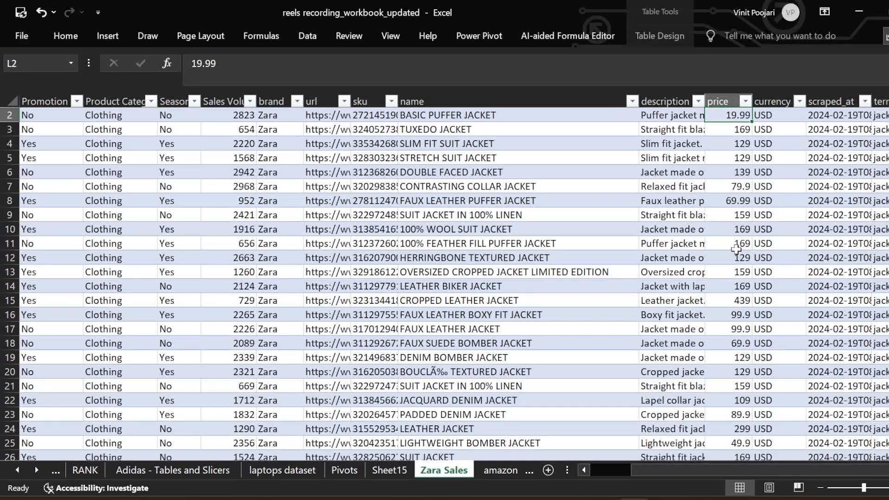
pyautogui.click(502, 469)
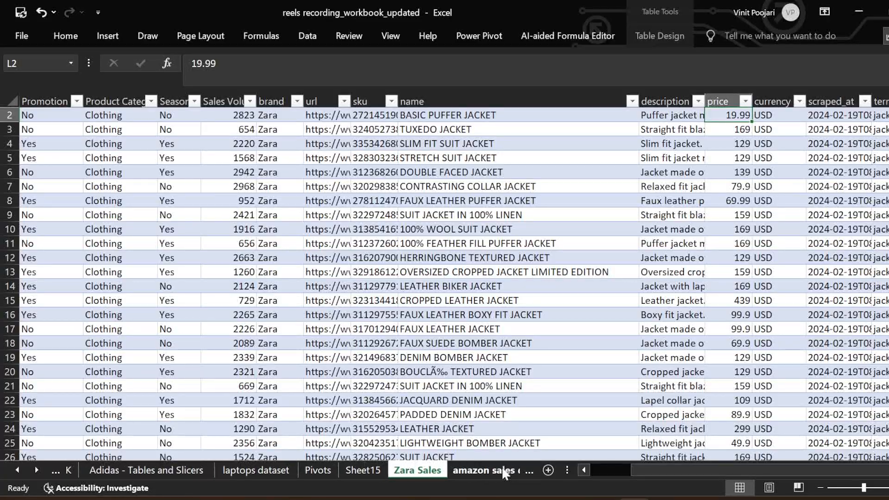
pyautogui.click(270, 470)
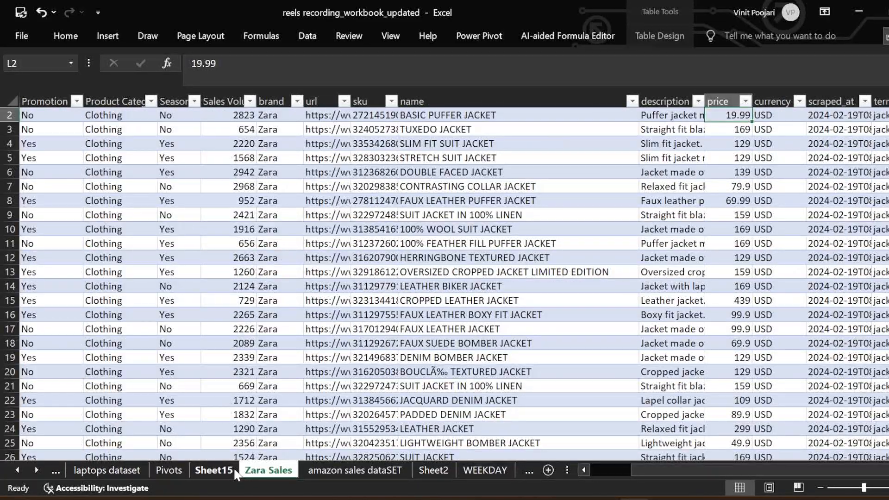
# Return to Sheet15, close the PivotTable field list, and copy the Product Position PivotTable to cell E3.
pyautogui.click(232, 468)
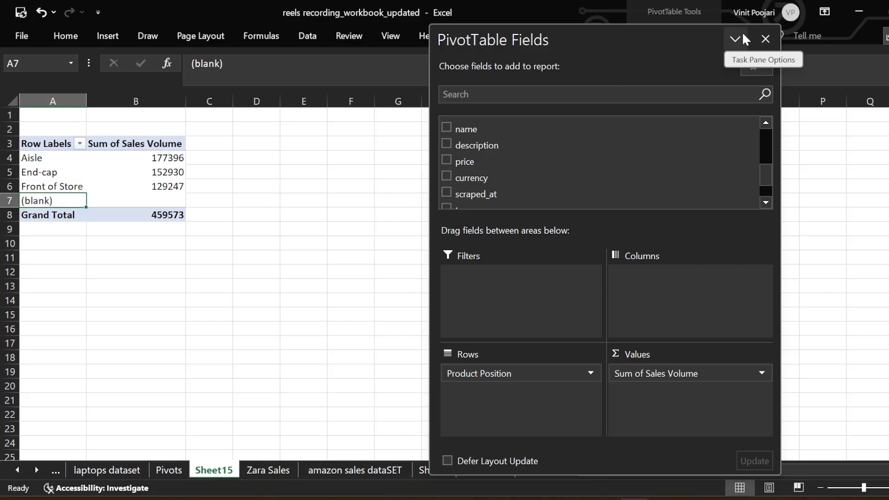
pyautogui.scroll(-1, 607, 176)
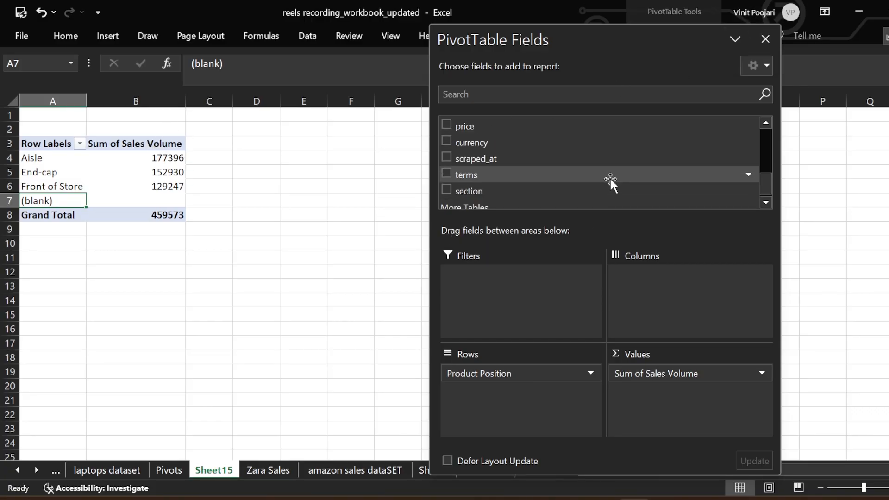
pyautogui.scroll(2, 690, 124)
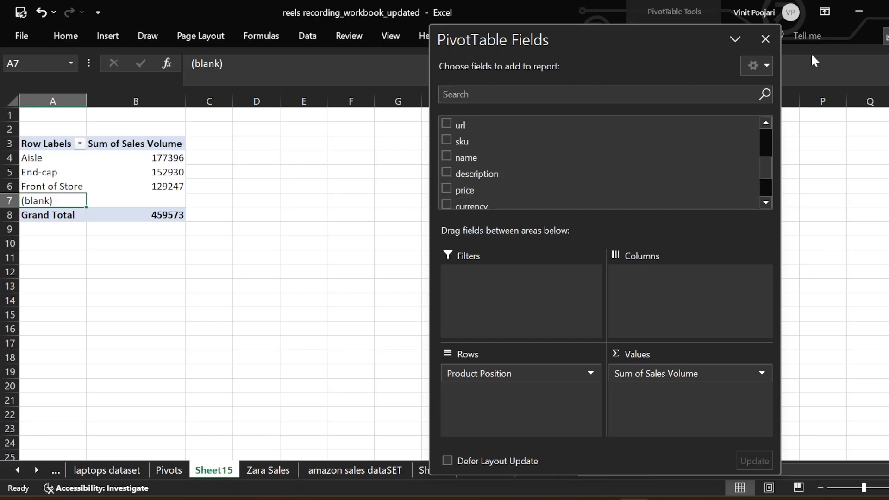
pyautogui.click(776, 40)
pyautogui.moveTo(56, 145); pyautogui.dragTo(148, 218)
pyautogui.hotkey('ctrl', 'c')
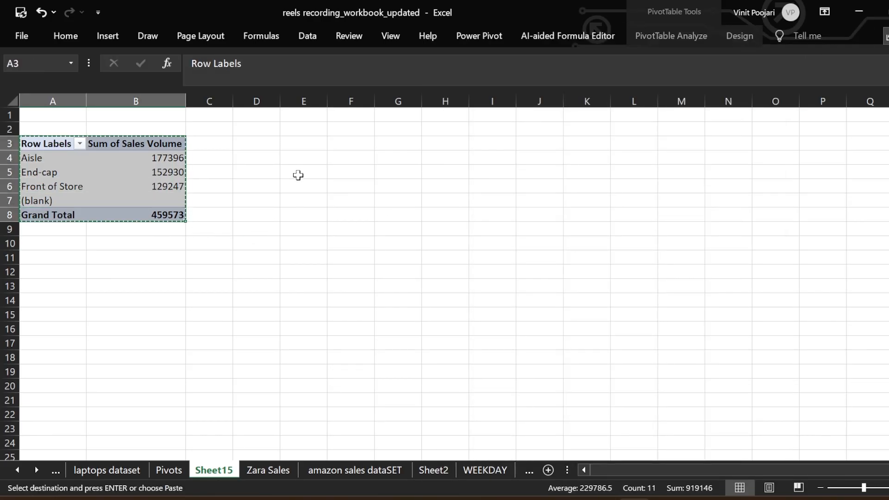
pyautogui.click(304, 144)
pyautogui.hotkey('ctrl', 'v')
pyautogui.click(302, 174)
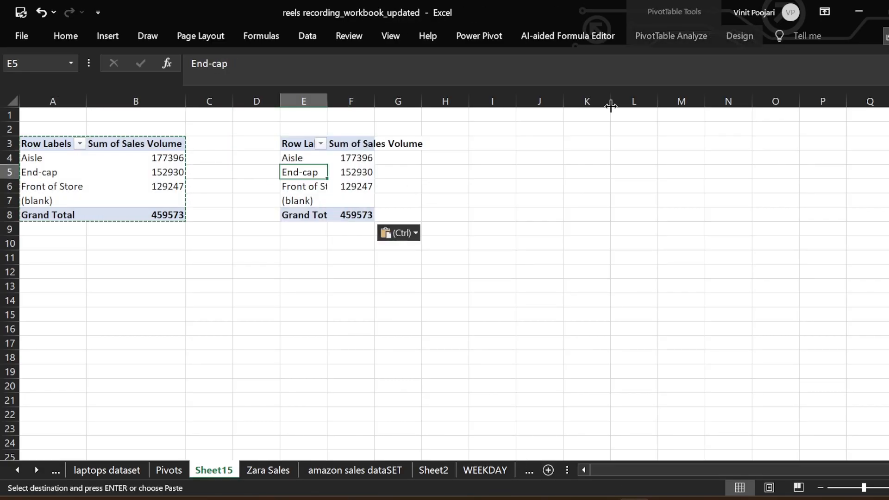
# Show the copied PivotTable's field list and replace Product Position with Product Category in its rows.
pyautogui.click(687, 36)
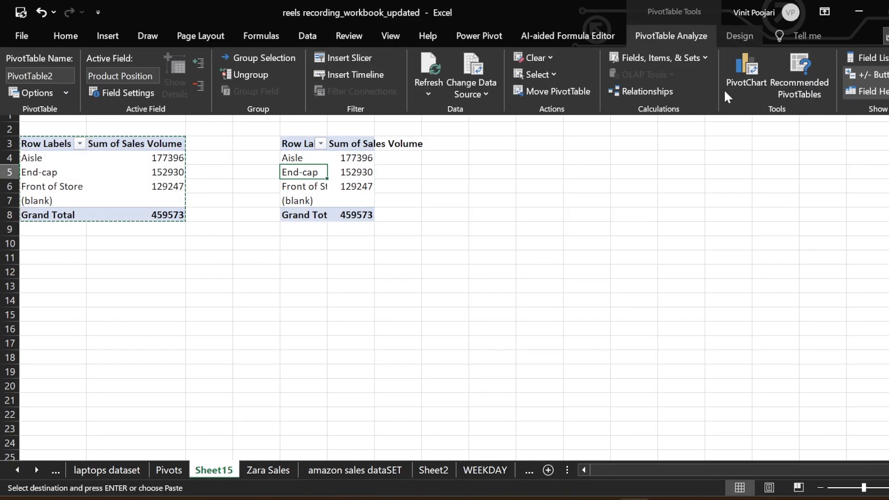
pyautogui.click(866, 59)
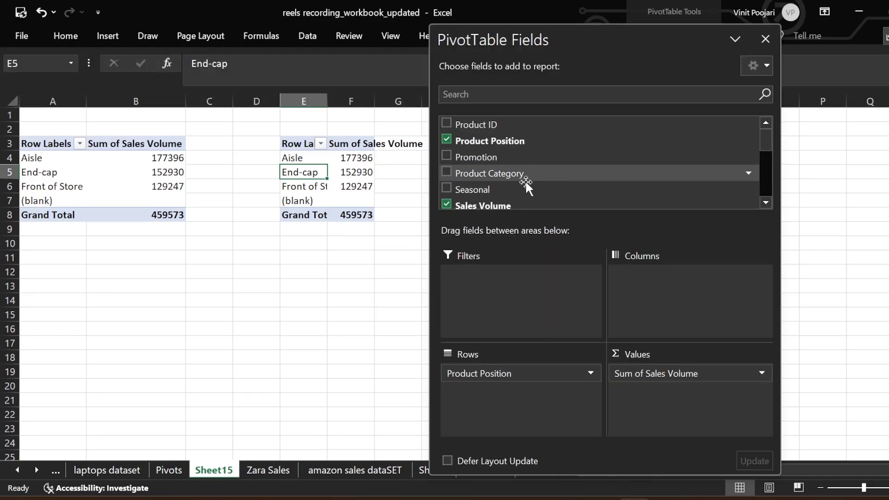
pyautogui.moveTo(510, 403); pyautogui.dragTo(391, 391)
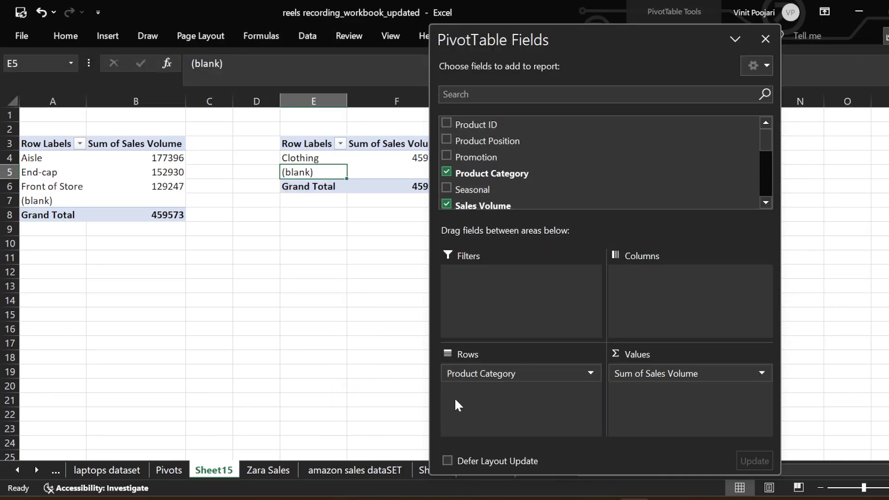
# Replace Product Category with Seasonal in the copied PivotTable's rows, moving the field list clear of the table.
pyautogui.moveTo(461, 373); pyautogui.dragTo(529, 143)
pyautogui.moveTo(574, 45); pyautogui.dragTo(674, 32)
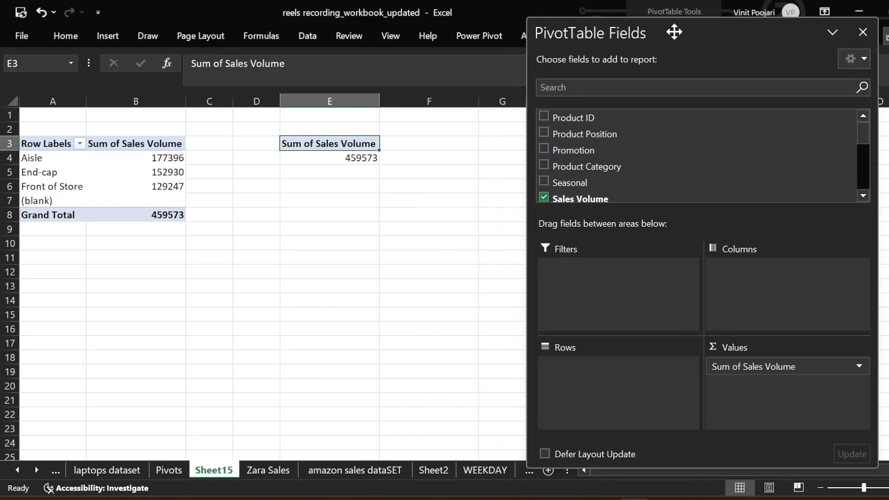
pyautogui.moveTo(609, 192); pyautogui.dragTo(588, 382)
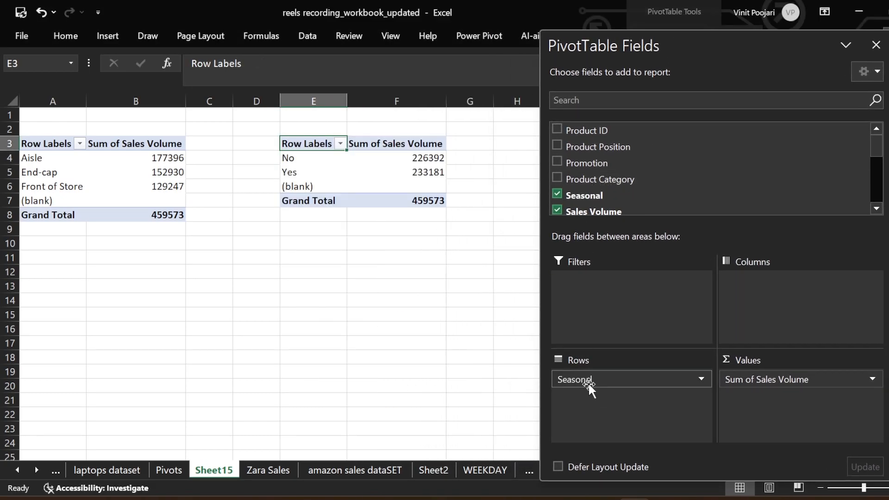
# Look through the remaining PivotTable fields and copy the Seasonal PivotTable at E3 to cell A12.
pyautogui.scroll(-3, 635, 139)
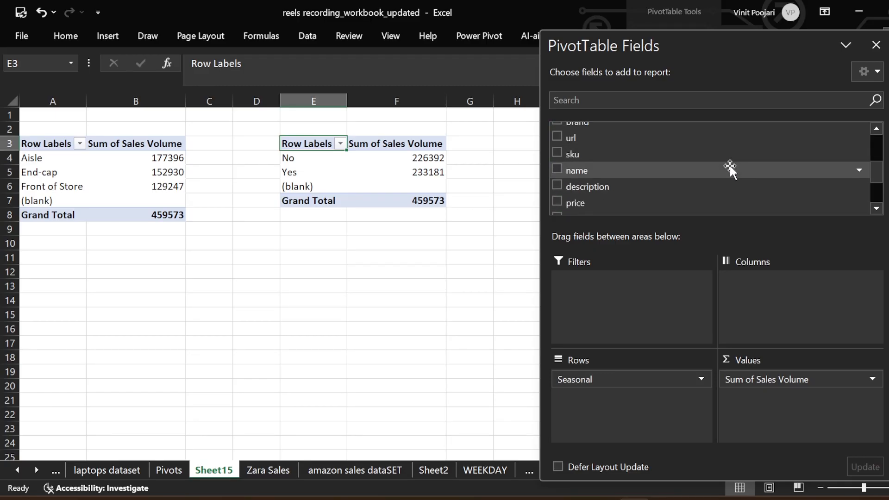
pyautogui.scroll(-1, 730, 167)
pyautogui.scroll(-1, 729, 168)
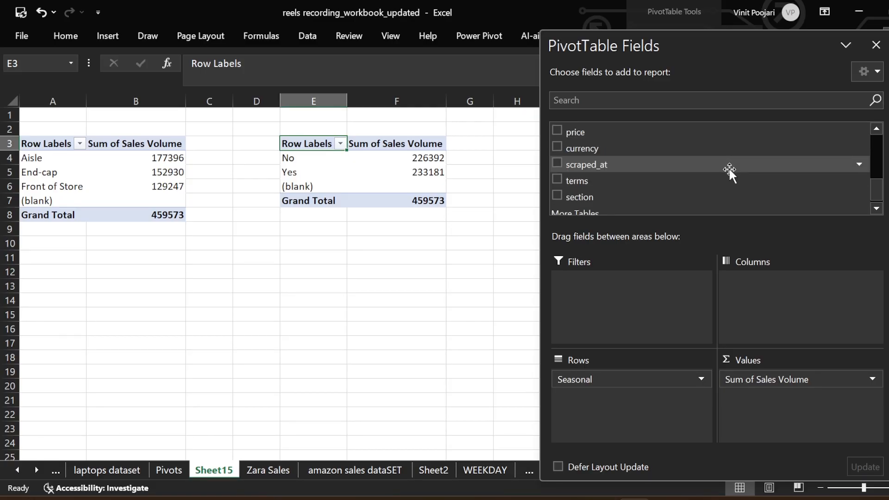
pyautogui.scroll(3, 723, 169)
pyautogui.scroll(-3, 600, 195)
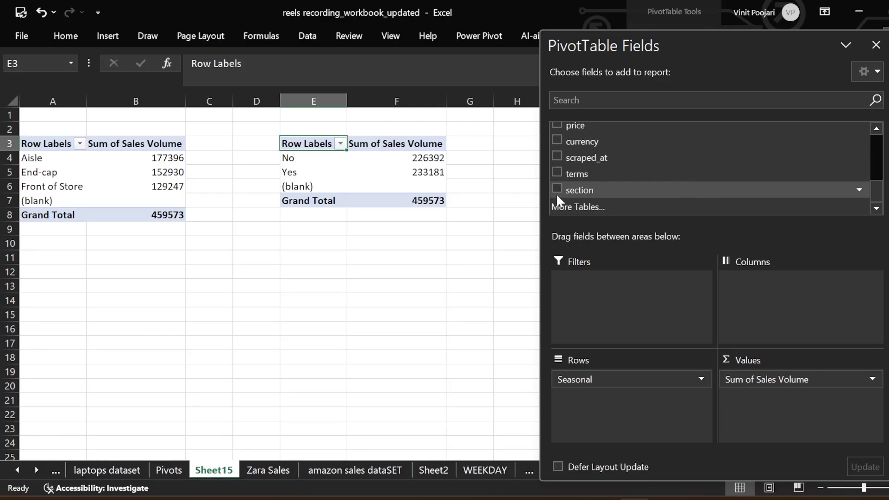
pyautogui.moveTo(317, 143); pyautogui.dragTo(421, 195)
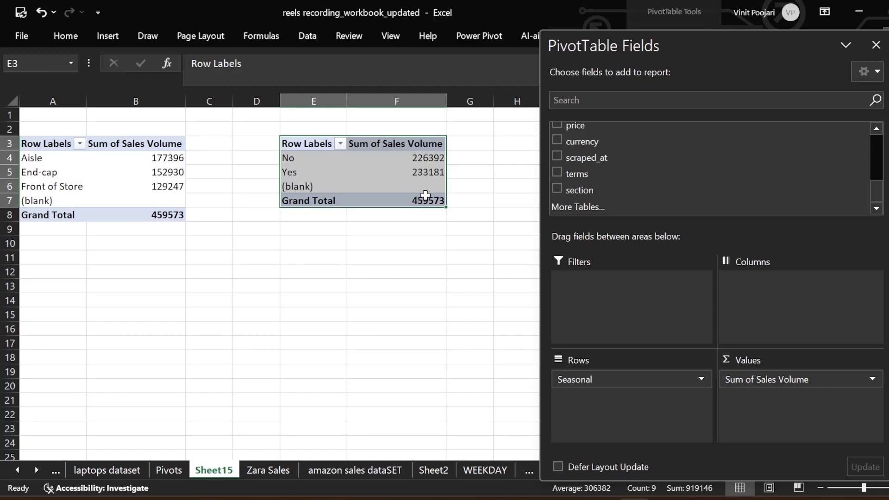
pyautogui.hotkey('ctrl', 'c')
pyautogui.click(85, 271)
pyautogui.hotkey('ctrl', 'v')
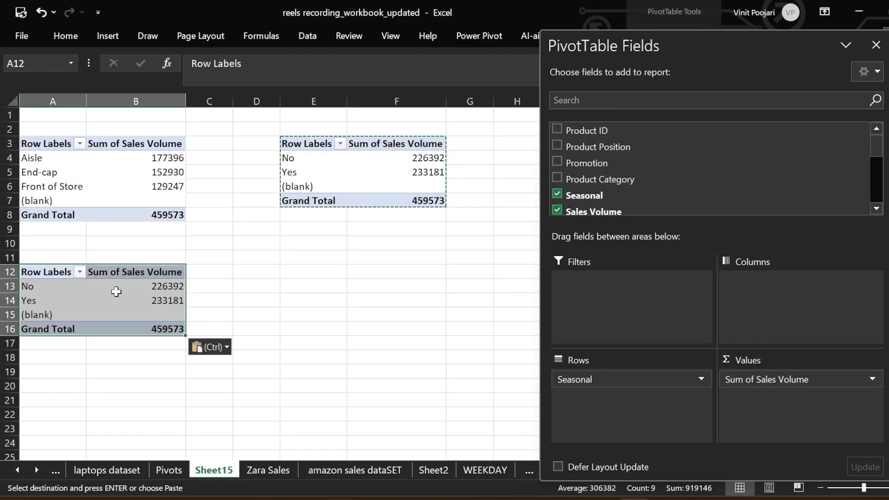
# Replace Seasonal with section in the rows of the PivotTable at A12.
pyautogui.scroll(-5, 612, 192)
pyautogui.moveTo(612, 191); pyautogui.dragTo(416, 277)
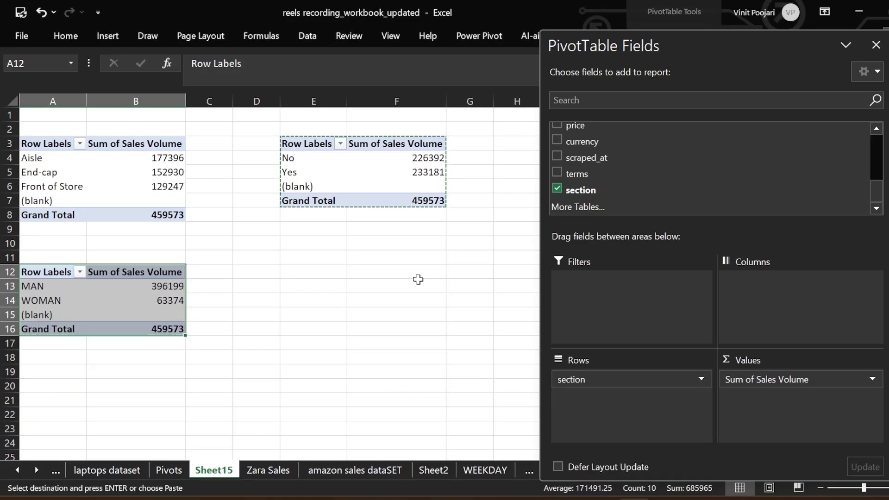
pyautogui.click(76, 305)
pyautogui.click(71, 288)
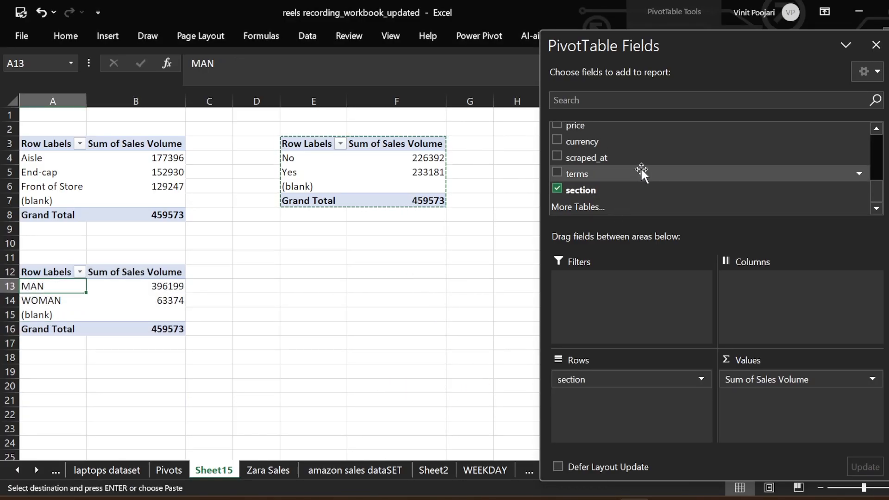
# Browse the field list again and paste another copy of the Seasonal PivotTable at cell E12.
pyautogui.scroll(2, 639, 176)
pyautogui.scroll(2, 640, 178)
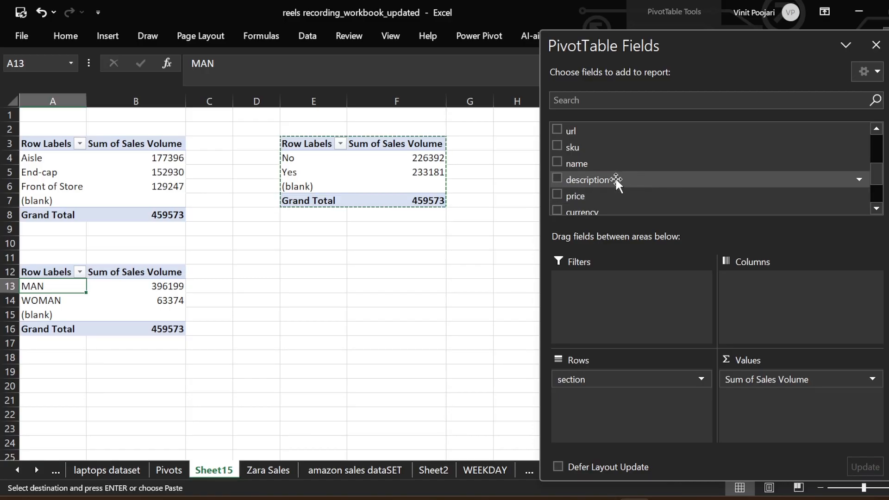
pyautogui.scroll(-3, 613, 150)
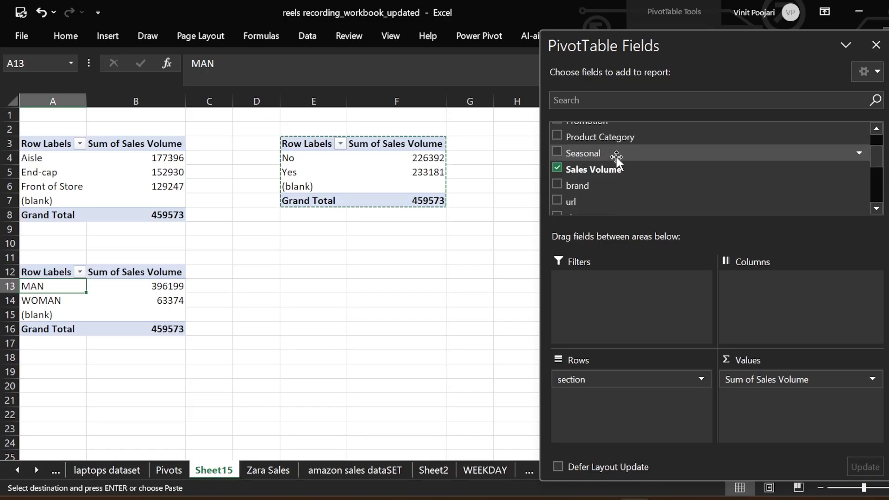
pyautogui.scroll(1, 638, 164)
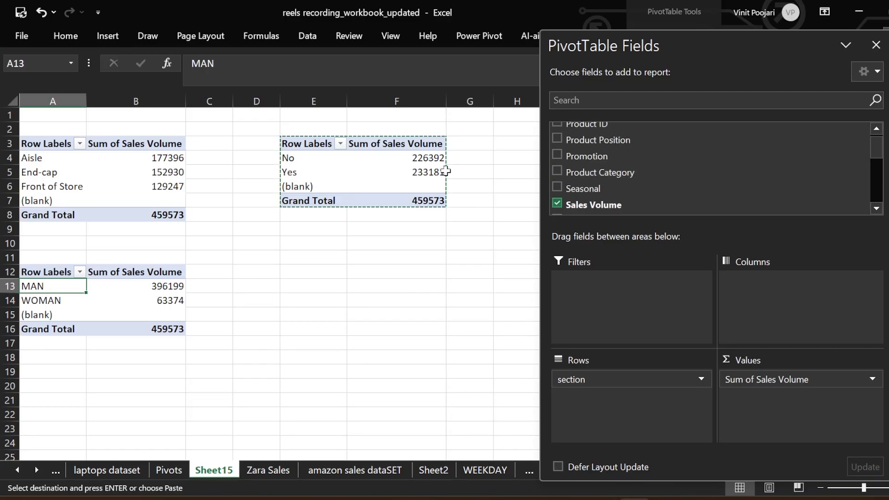
pyautogui.click(70, 180)
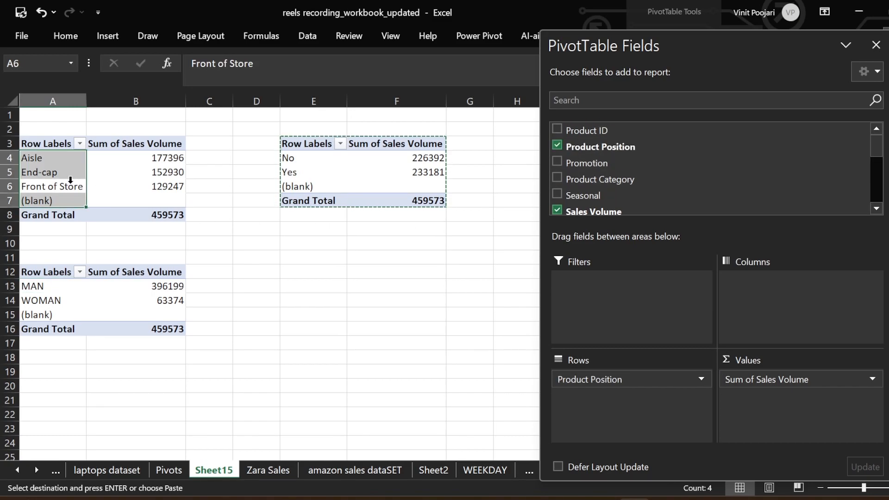
pyautogui.moveTo(308, 146); pyautogui.dragTo(433, 202)
pyautogui.click(347, 281)
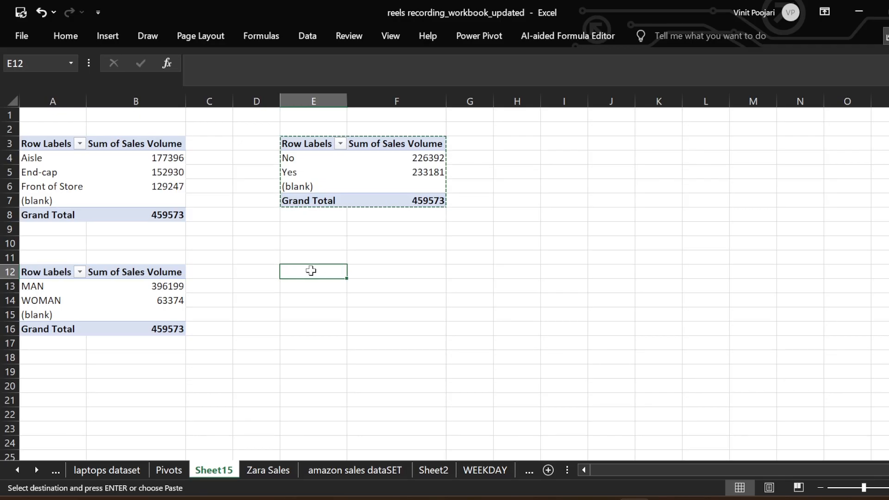
pyautogui.hotkey('ctrl', 'v')
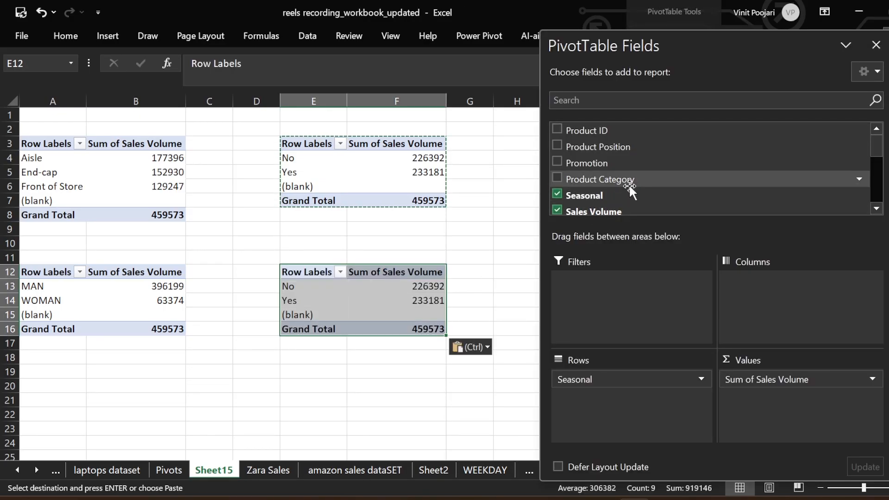
# Clear the Rows area of the PivotTable at E12, removing Seasonal.
pyautogui.scroll(-1, 646, 139)
pyautogui.moveTo(645, 143); pyautogui.dragTo(614, 373)
pyautogui.moveTo(614, 375); pyautogui.dragTo(462, 397)
pyautogui.moveTo(602, 380); pyautogui.dragTo(495, 398)
pyautogui.scroll(-1, 668, 163)
pyautogui.scroll(-1, 668, 163)
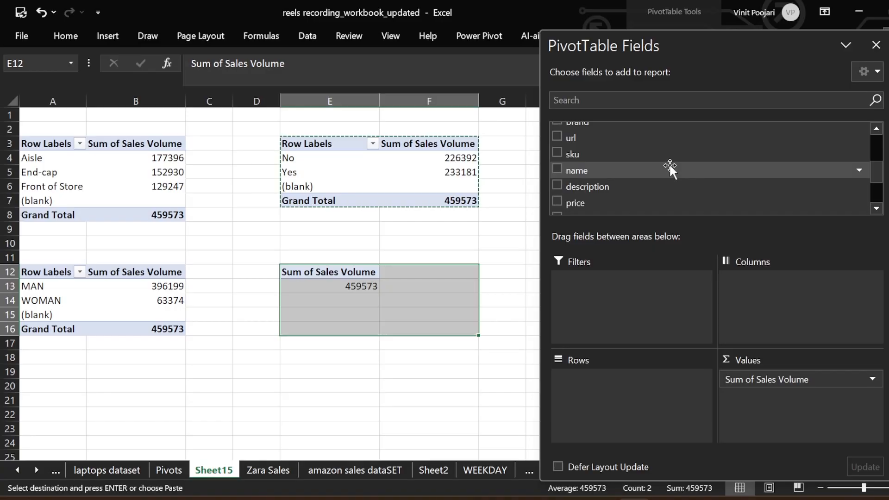
# Add name to the E12 PivotTable's rows, look through the product list and narrow column E.
pyautogui.moveTo(669, 170); pyautogui.dragTo(617, 403)
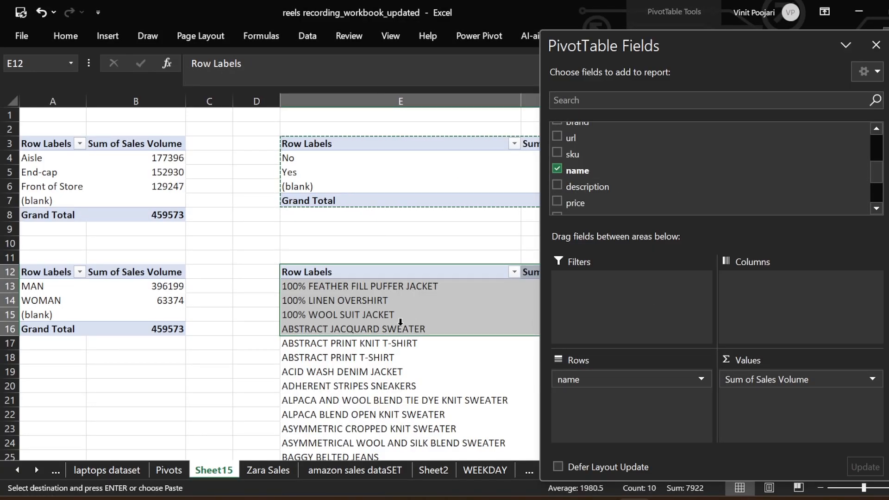
pyautogui.moveTo(655, 42); pyautogui.dragTo(772, 68)
pyautogui.scroll(-18, 382, 277)
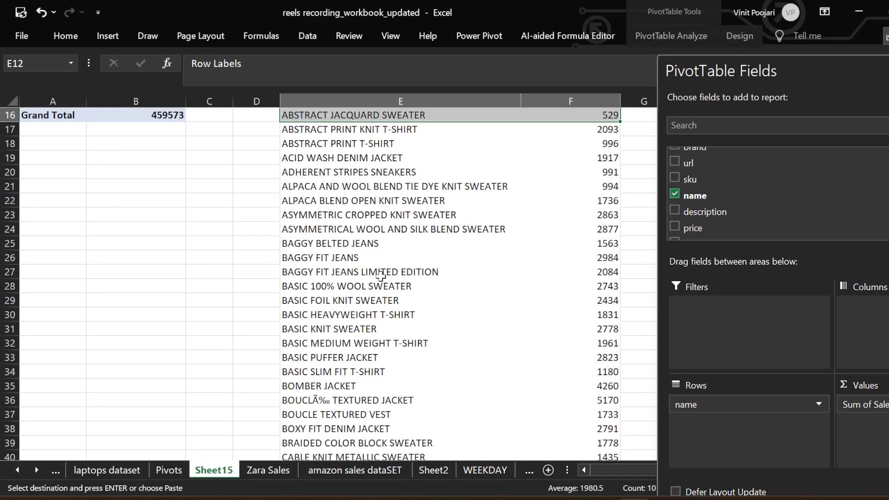
pyautogui.scroll(-18, 381, 277)
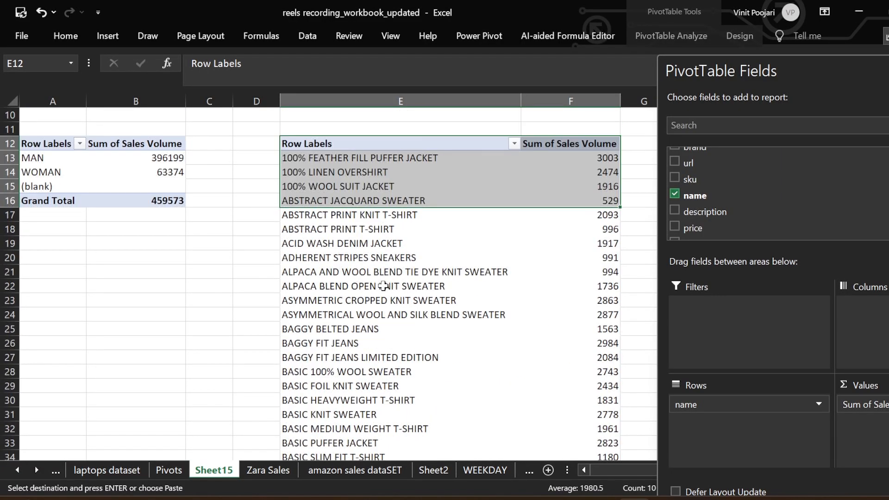
pyautogui.click(460, 301)
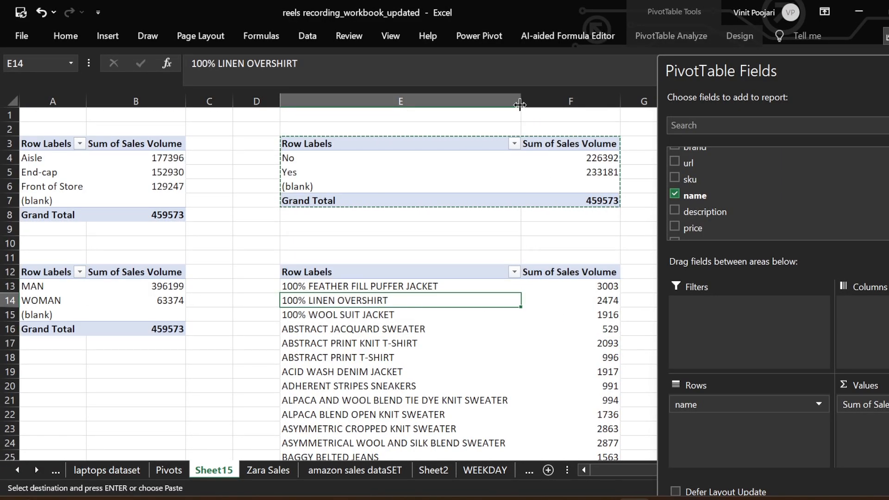
pyautogui.moveTo(521, 101); pyautogui.dragTo(492, 101)
pyautogui.scroll(-1, 766, 205)
pyautogui.scroll(-1, 765, 203)
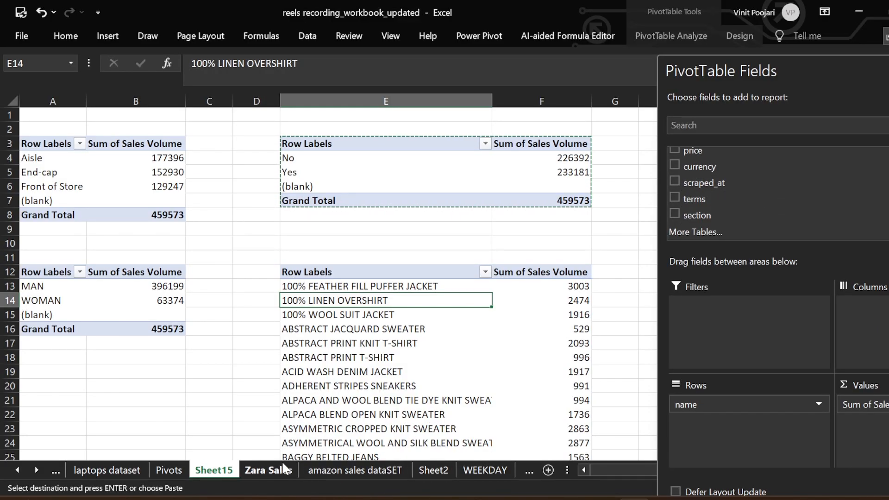
# Check the Zara Sales source table and move Sheet15 directly after the Zara Sales sheet.
pyautogui.click(268, 469)
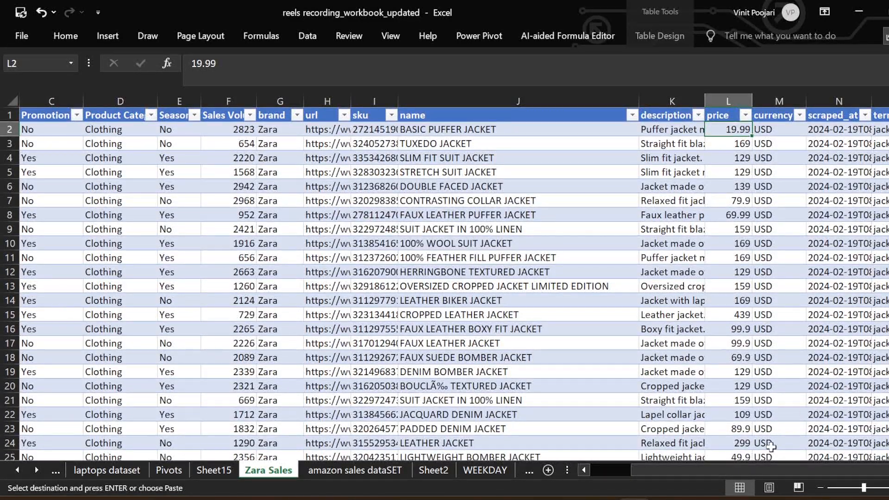
pyautogui.moveTo(718, 469); pyautogui.dragTo(719, 468)
pyautogui.click(356, 472)
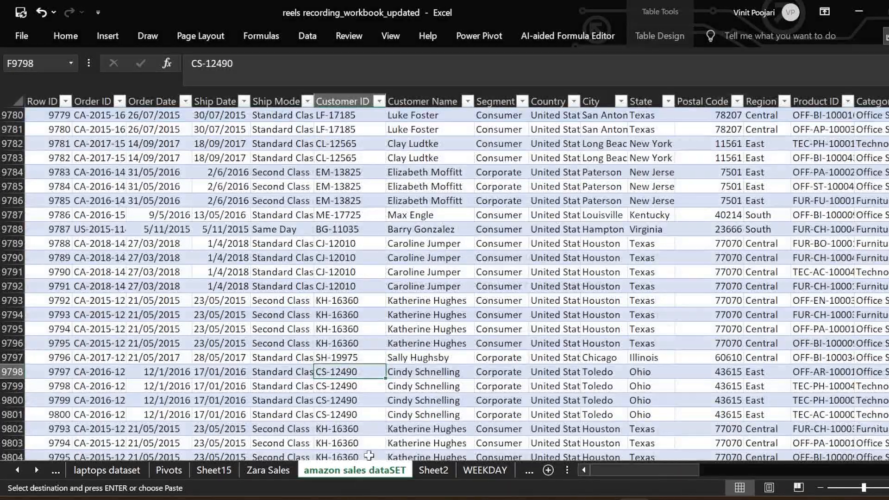
pyautogui.click(433, 471)
pyautogui.click(291, 468)
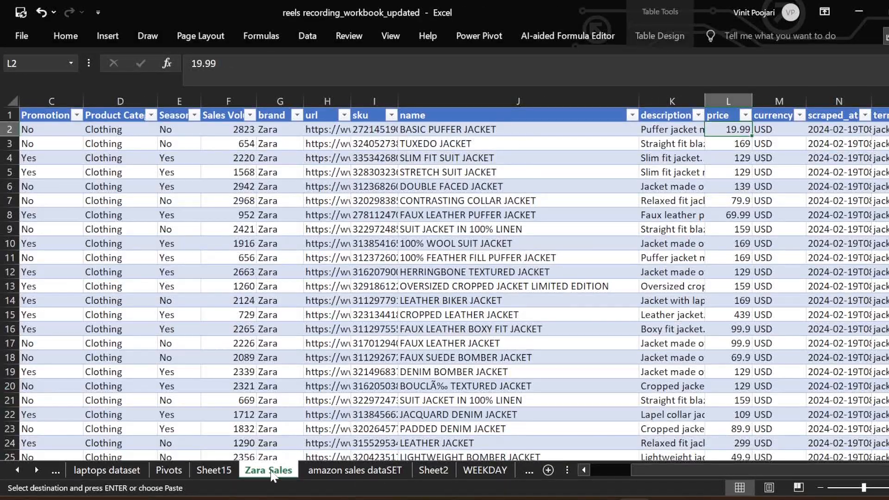
pyautogui.click(212, 470)
pyautogui.moveTo(273, 477); pyautogui.dragTo(302, 477)
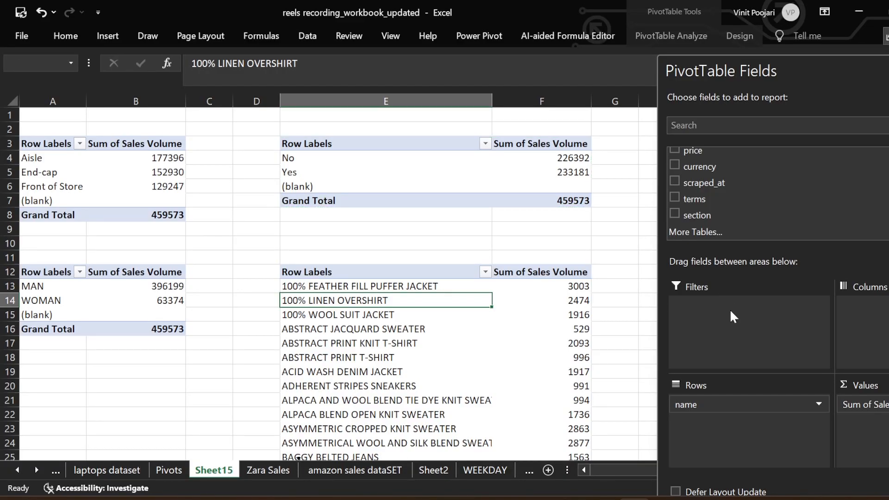
# Replace name with terms in the rows of the PivotTable at E12 and close the field list.
pyautogui.click(698, 200)
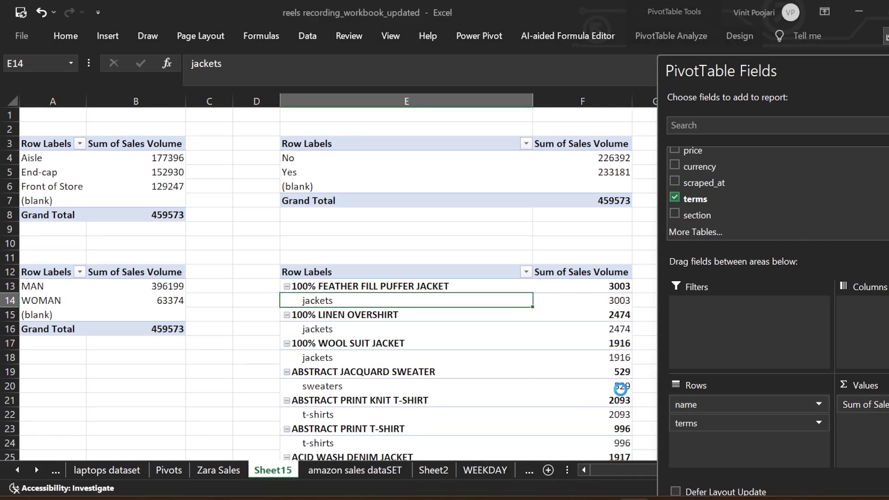
pyautogui.click(311, 354)
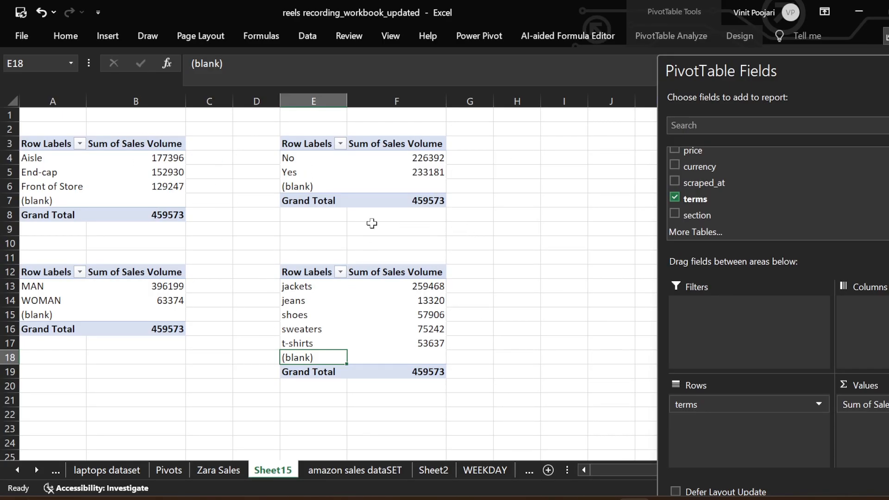
pyautogui.moveTo(787, 73); pyautogui.dragTo(764, 79)
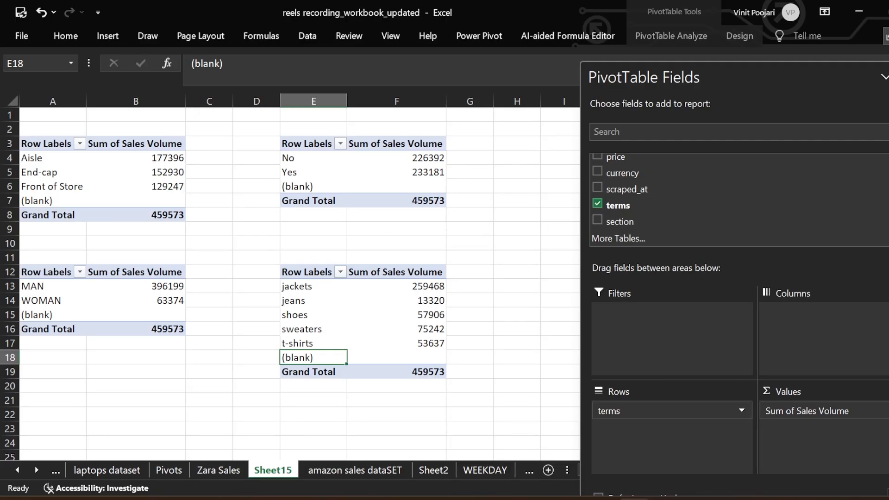
pyautogui.scroll(10, 667, 216)
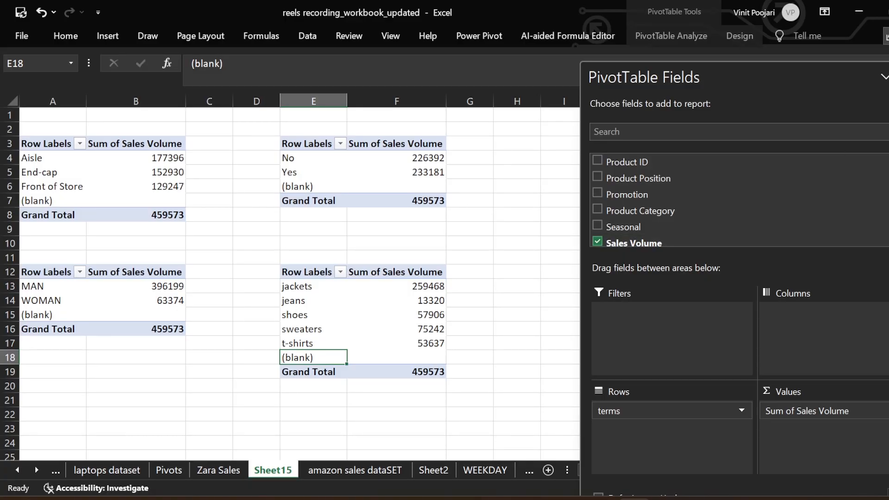
pyautogui.click(888, 76)
# Examine the Product Position PivotTable's Aisle row and the Sales Volume, name and price columns in the Zara Sales table.
pyautogui.click(100, 146)
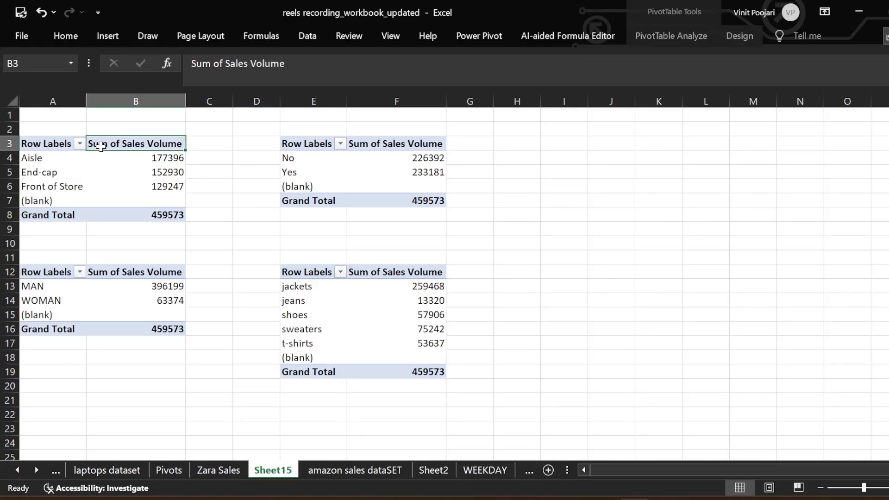
pyautogui.click(57, 143)
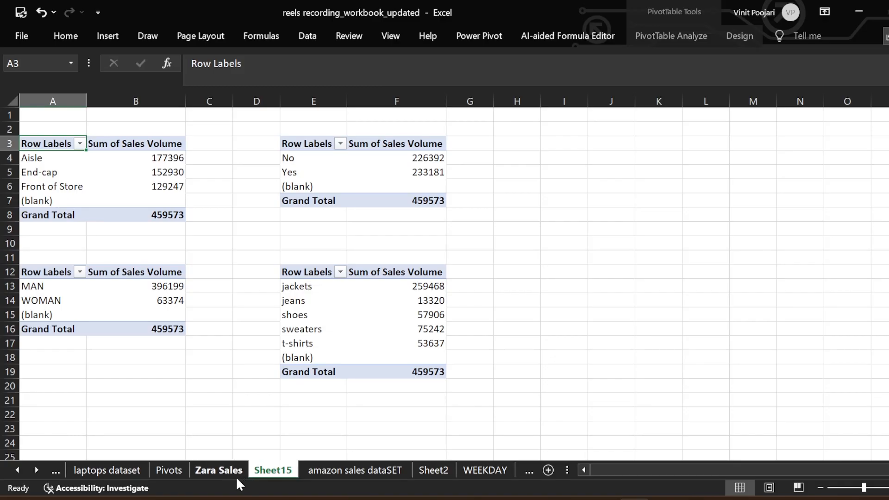
pyautogui.click(166, 159)
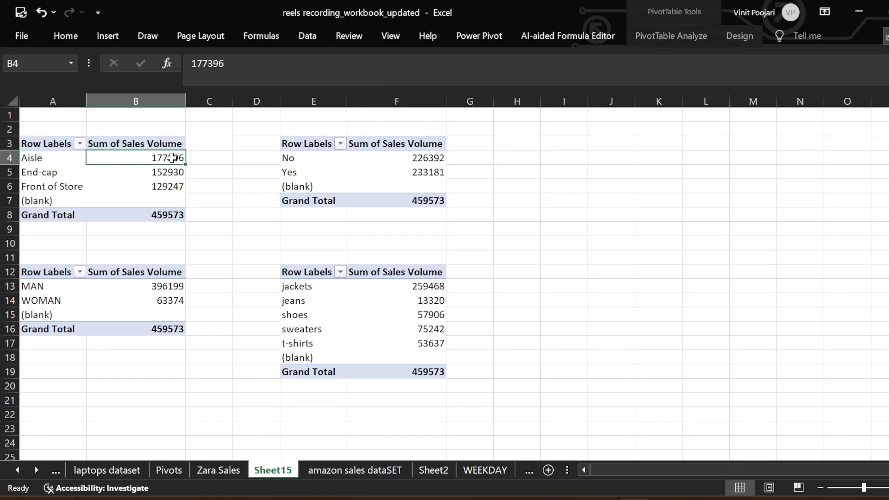
pyautogui.click(60, 162)
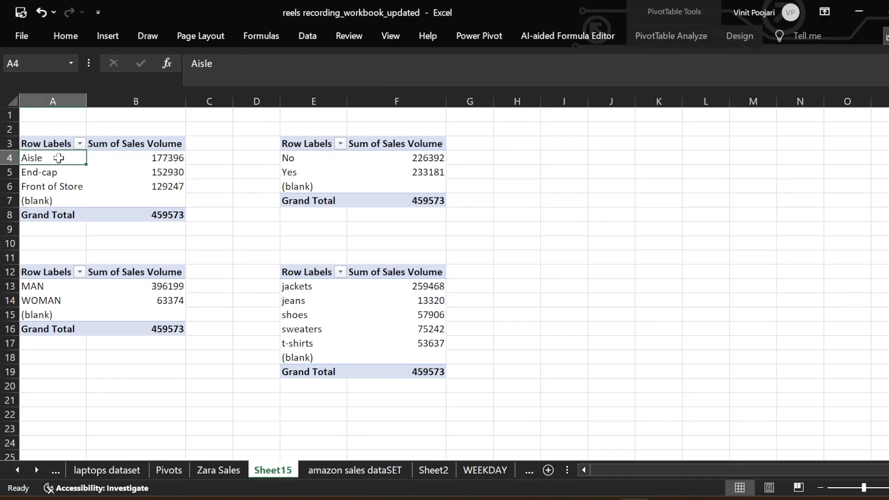
pyautogui.click(218, 470)
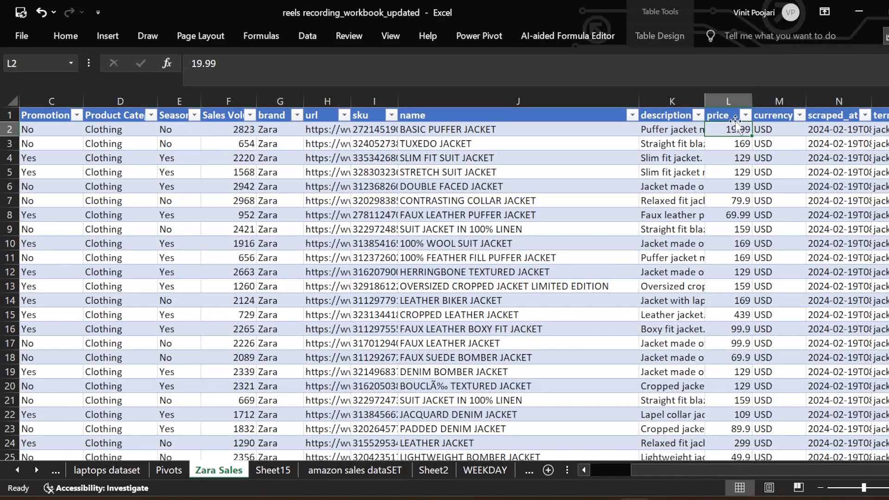
pyautogui.click(241, 131)
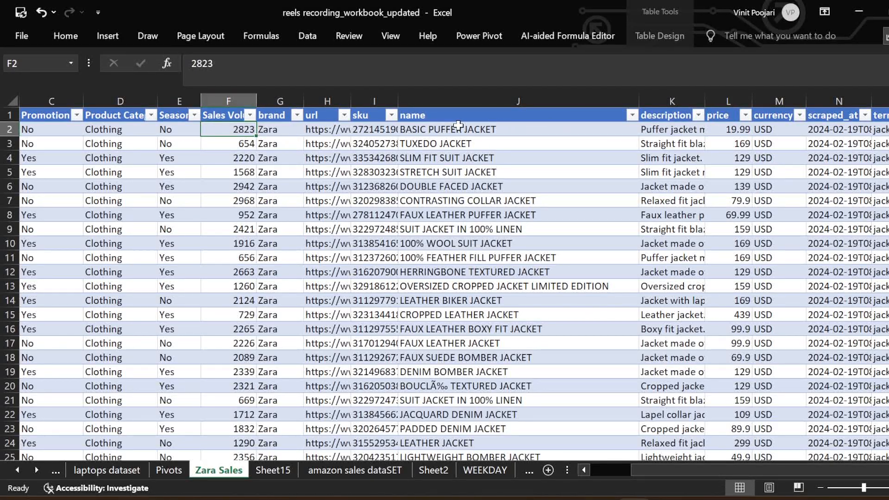
pyautogui.click(511, 126)
pyautogui.click(239, 129)
pyautogui.click(726, 129)
pyautogui.click(226, 128)
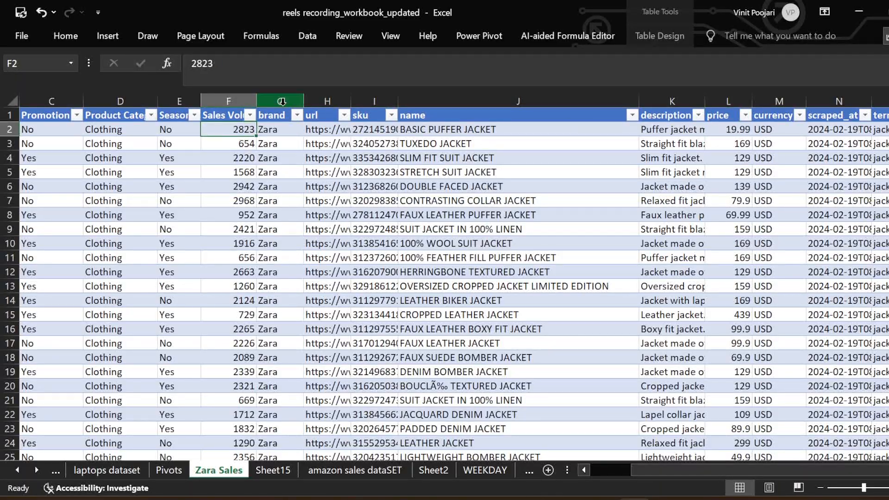
pyautogui.click(727, 130)
pyautogui.hscroll(1, 676, 465)
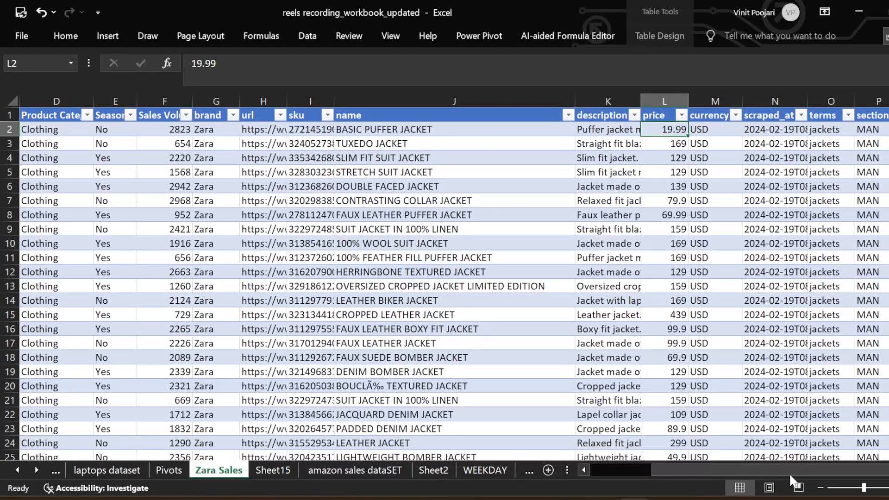
pyautogui.click(888, 116)
pyautogui.click(761, 468)
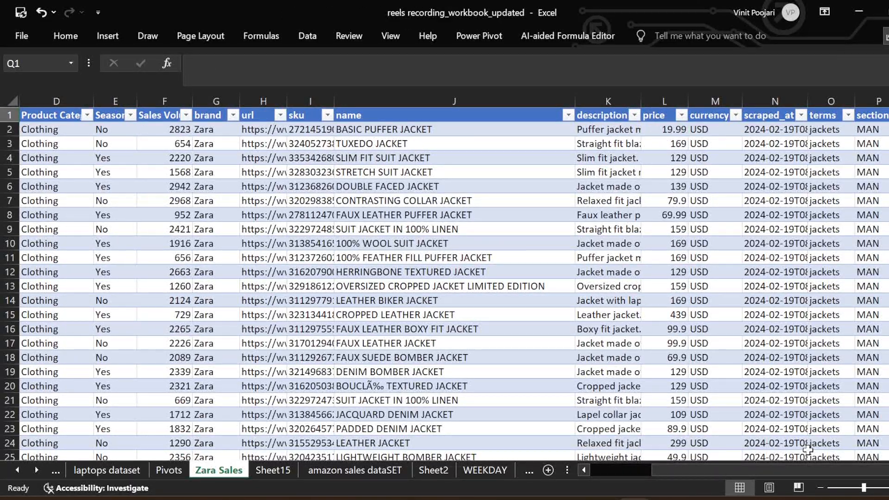
pyautogui.write('Total Sales')
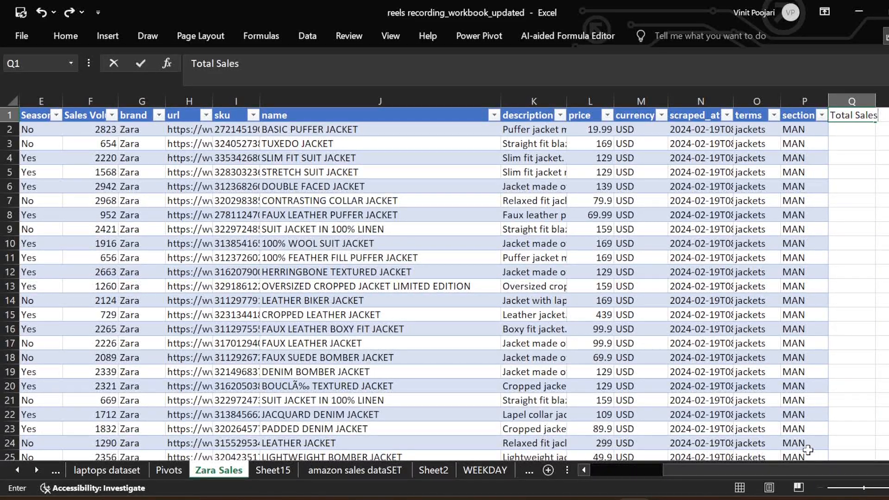
pyautogui.press('Return')
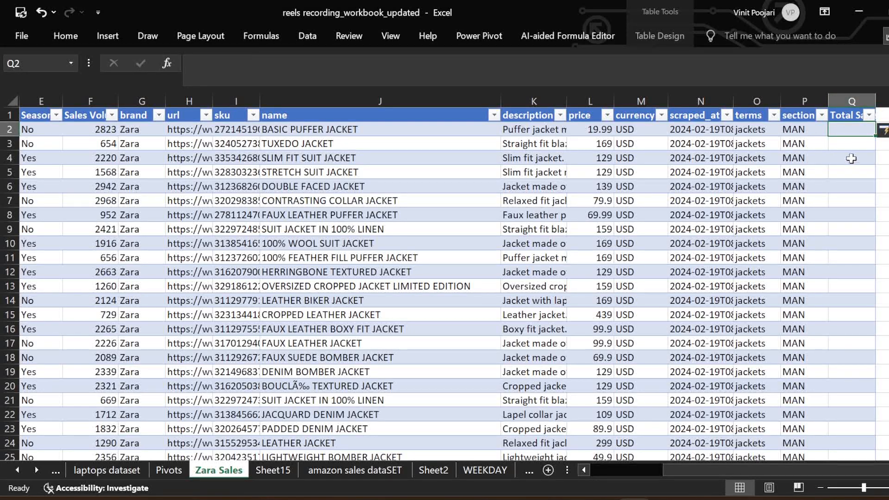
pyautogui.hotkey('ctrl', 'z')
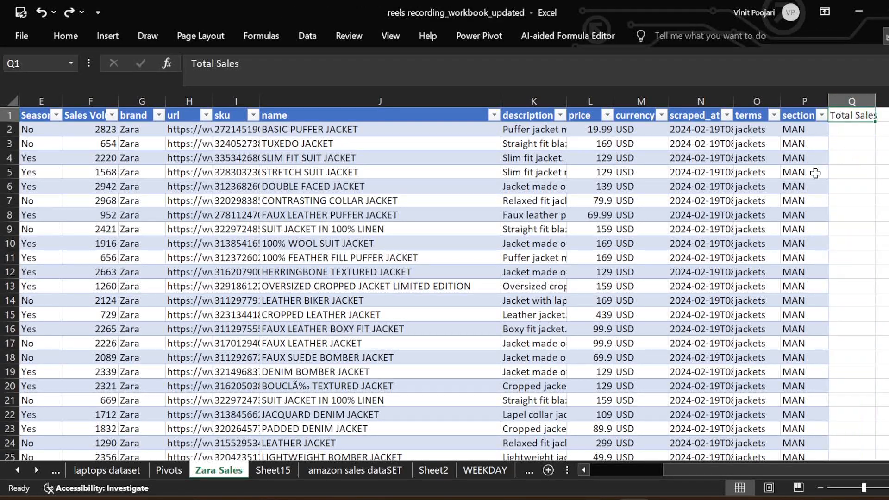
pyautogui.hotkey('ctrl', 'z')
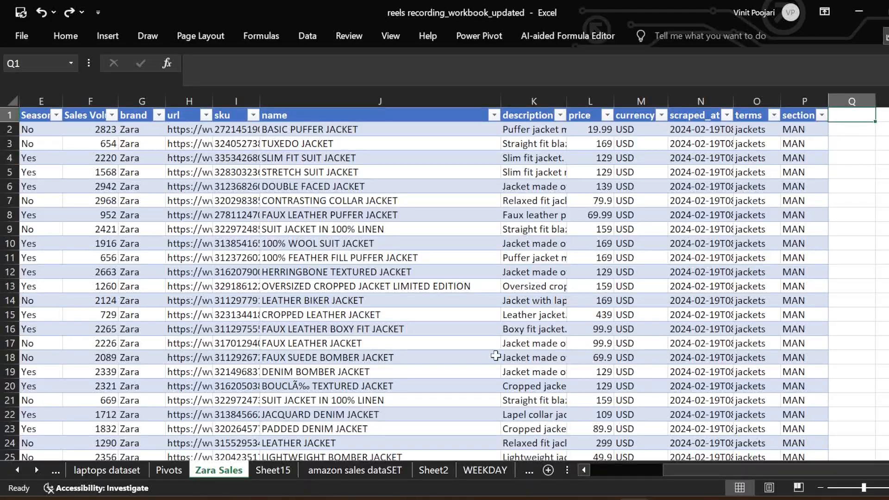
# Check the available fields of the Seasonal PivotTable on Sheet15 and close its field list.
pyautogui.click(271, 471)
pyautogui.click(362, 176)
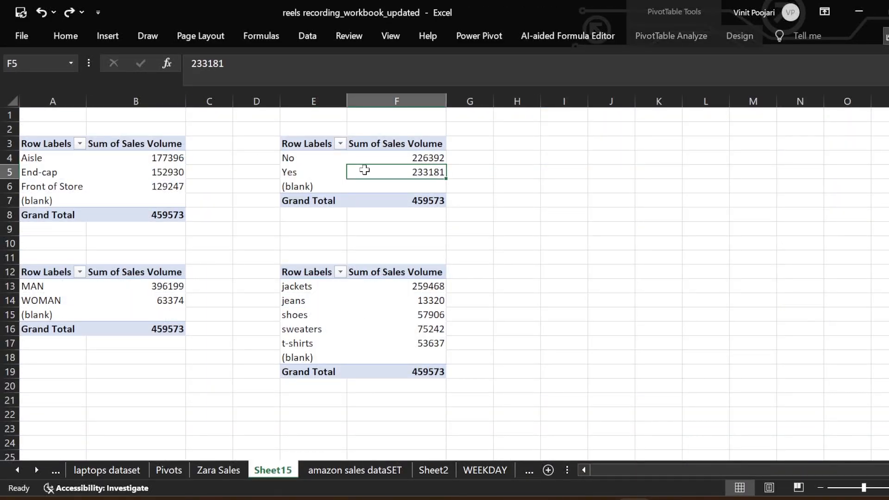
pyautogui.click(699, 35)
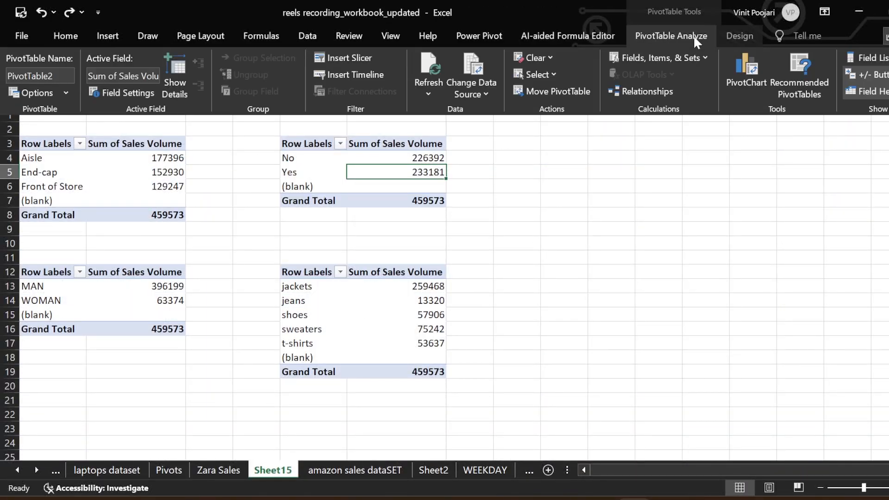
pyautogui.click(852, 62)
pyautogui.scroll(-8, 704, 194)
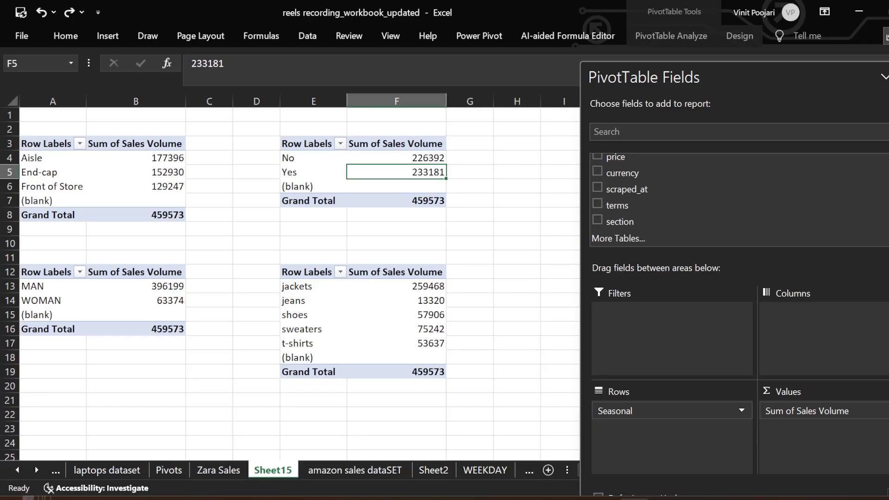
pyautogui.click(888, 77)
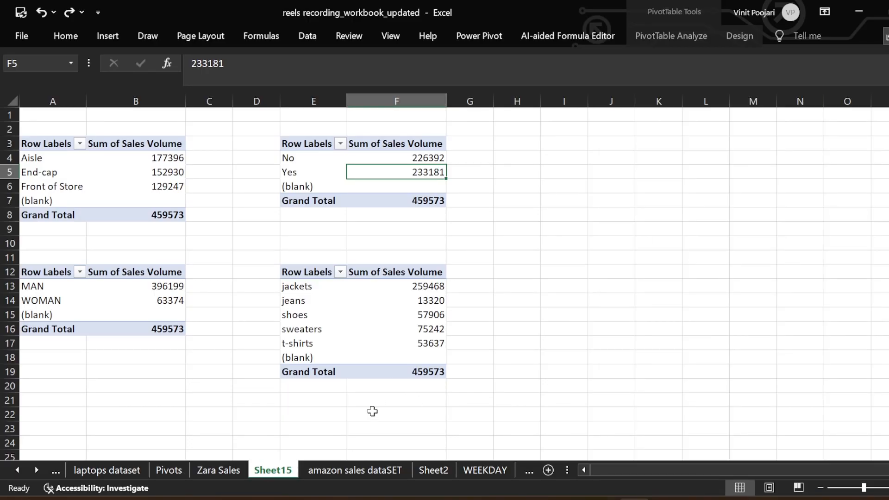
# Add a column headed "Total Sales Value" in Q1 of the Zara Sales table.
pyautogui.click(231, 471)
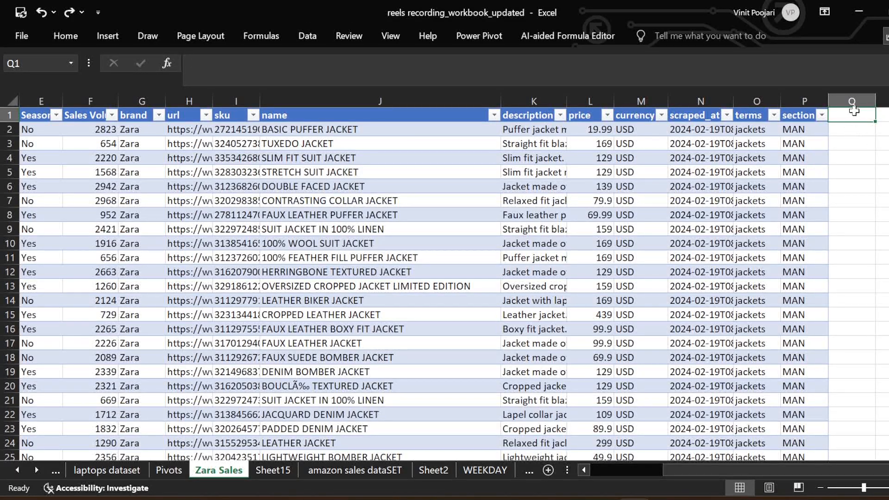
pyautogui.write('Total Sales')
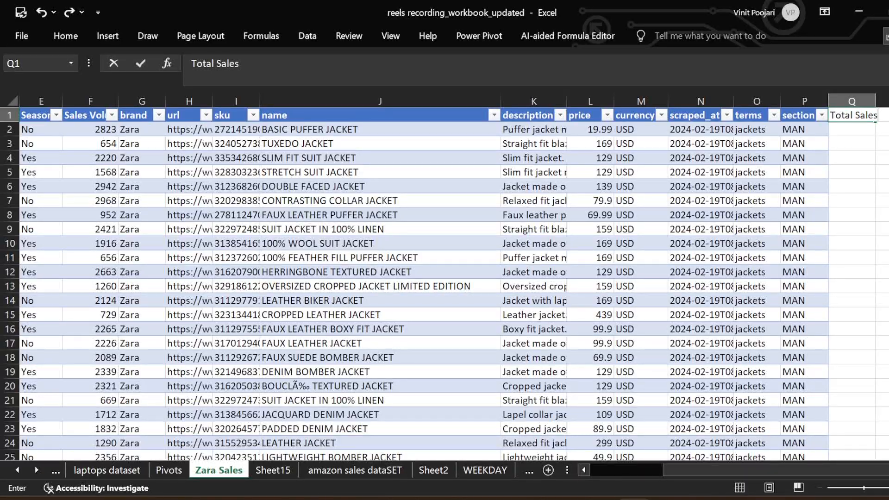
pyautogui.write(' Value')
pyautogui.press('Return')
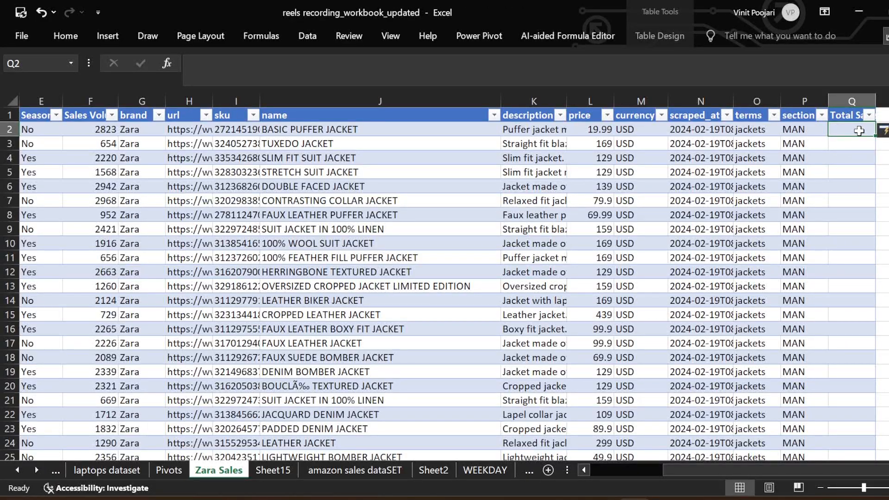
pyautogui.write('=')
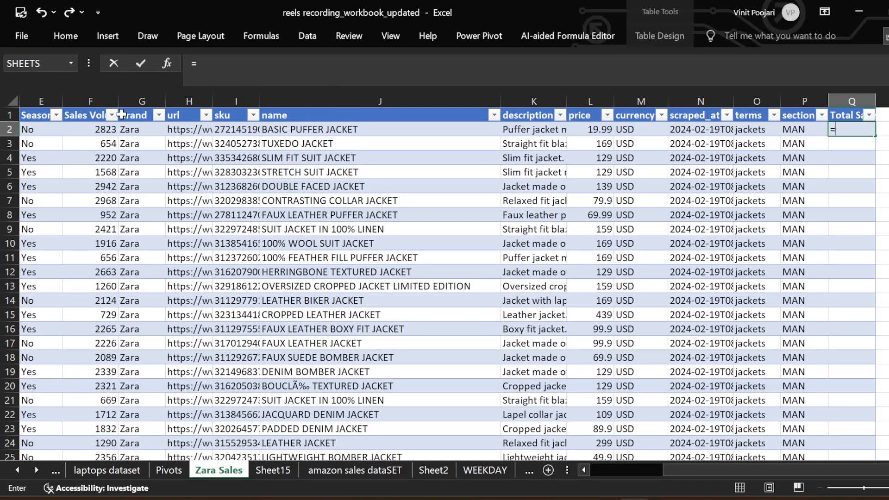
pyautogui.click(112, 125)
pyautogui.write('*')
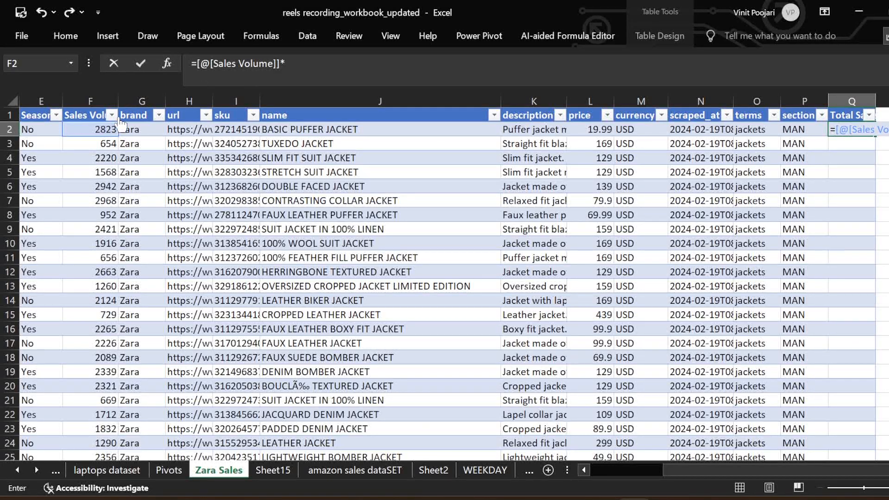
pyautogui.click(593, 127)
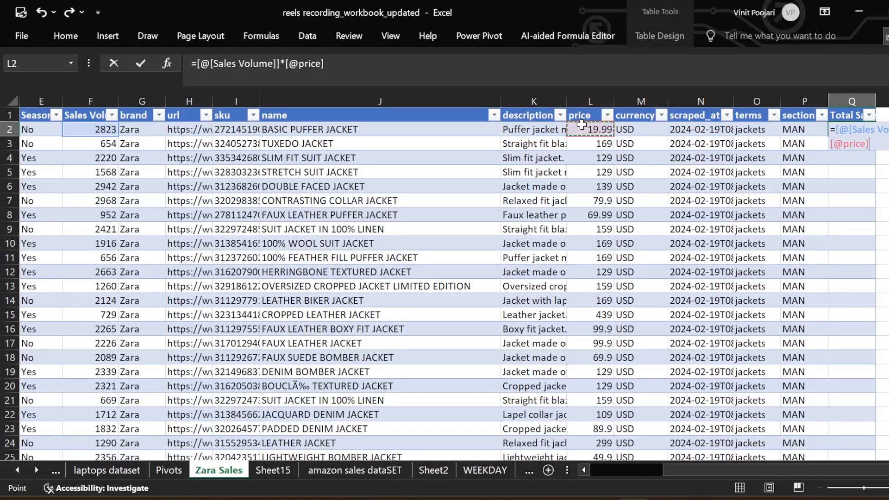
pyautogui.press('Return')
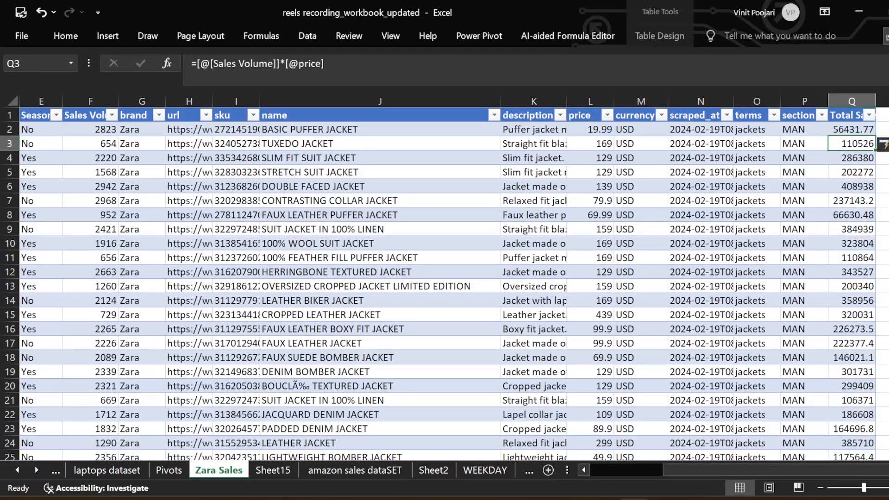
# Examine the Total Sales Value column from its first row to the end of the Zara Sales data, including the rows around the last record.
pyautogui.click(847, 129)
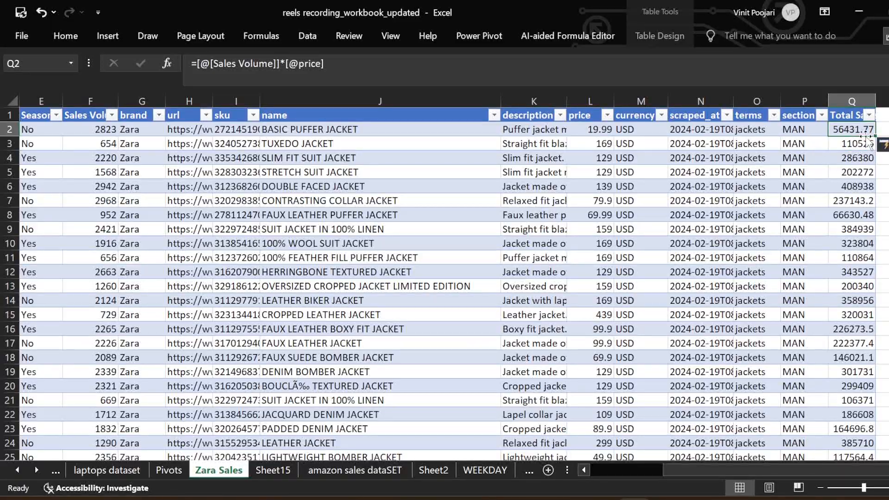
pyautogui.scroll(-6, 856, 340)
pyautogui.scroll(6, 847, 336)
pyautogui.scroll(-5, 849, 260)
pyautogui.scroll(13, 849, 259)
pyautogui.hotkey('ctrl', 'Down')
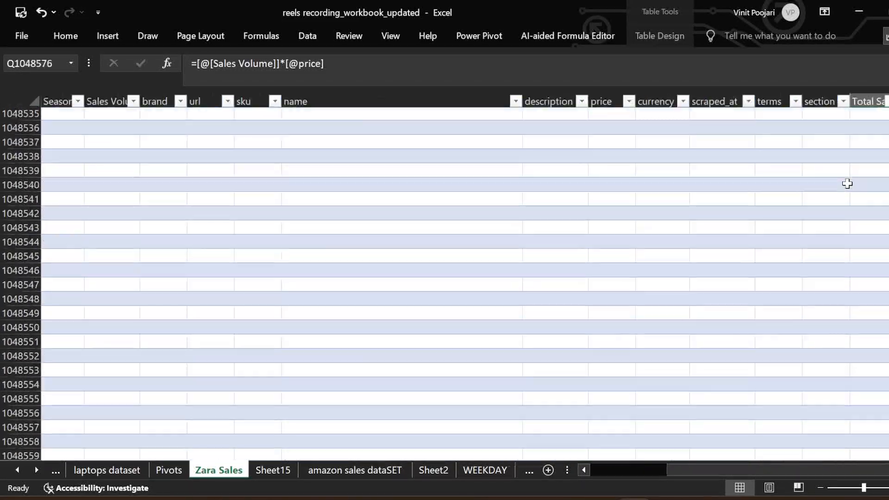
pyautogui.press('Left')
pyautogui.hotkey('ctrl', 'Up')
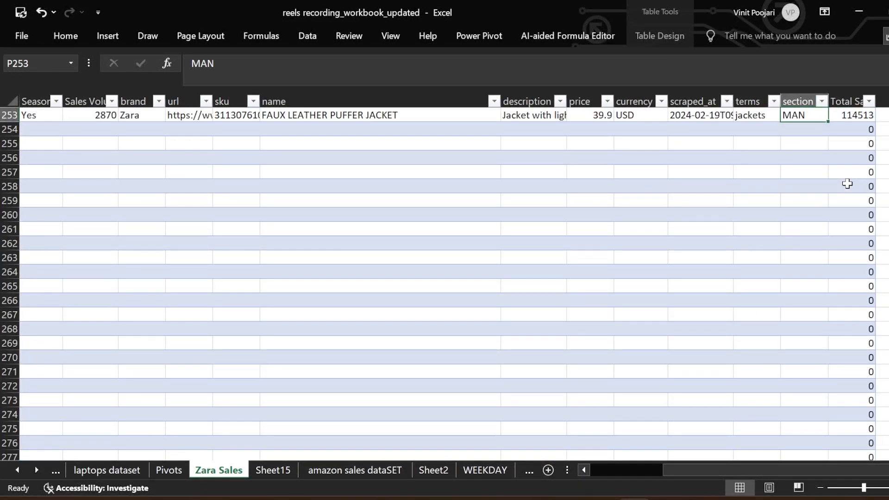
pyautogui.press('Right')
pyautogui.press('Left')
pyautogui.press('Up')
pyautogui.press('Up')
pyautogui.press('Up')
pyautogui.press('Up')
pyautogui.press('Up')
pyautogui.press('Up')
pyautogui.press('Up')
pyautogui.press('Right')
pyautogui.press('Right')
pyautogui.press('Down')
pyautogui.press('Down')
pyautogui.press('Down')
pyautogui.press('Down')
pyautogui.press('Down')
pyautogui.press('Left')
pyautogui.press('Down')
pyautogui.press('Down')
pyautogui.press('Left')
pyautogui.hotkey('ctrl', 'Up')
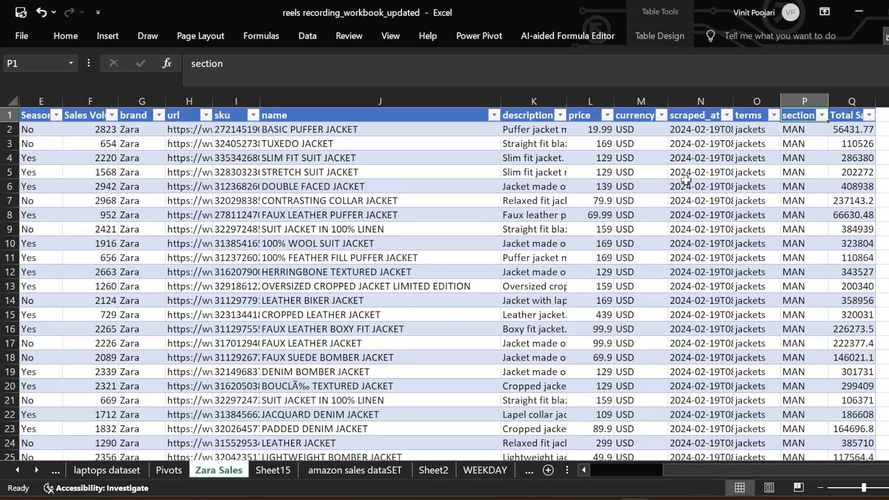
# Refresh all PivotTables from the Product Position PivotTable on Sheet15.
pyautogui.click(274, 470)
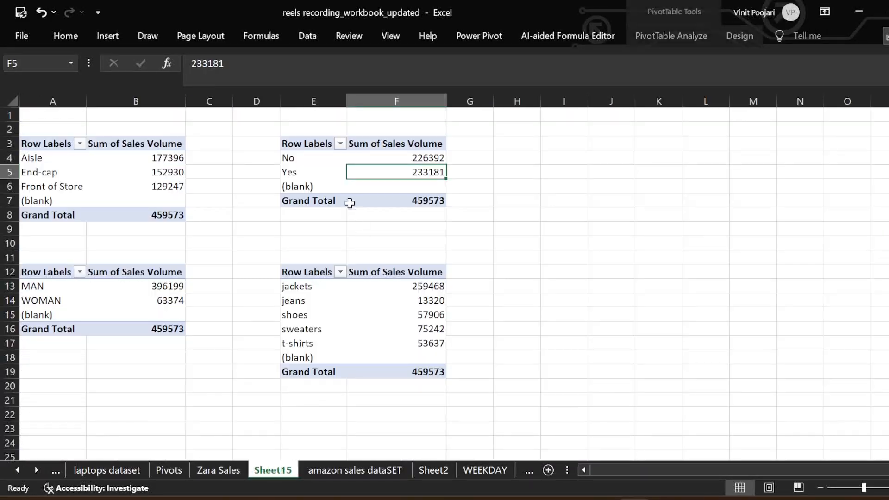
pyautogui.click(172, 187)
pyautogui.click(688, 38)
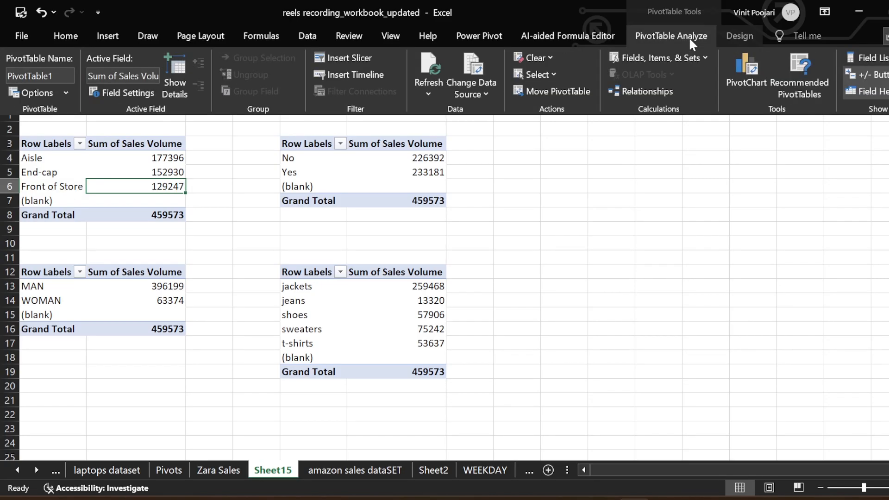
pyautogui.click(432, 82)
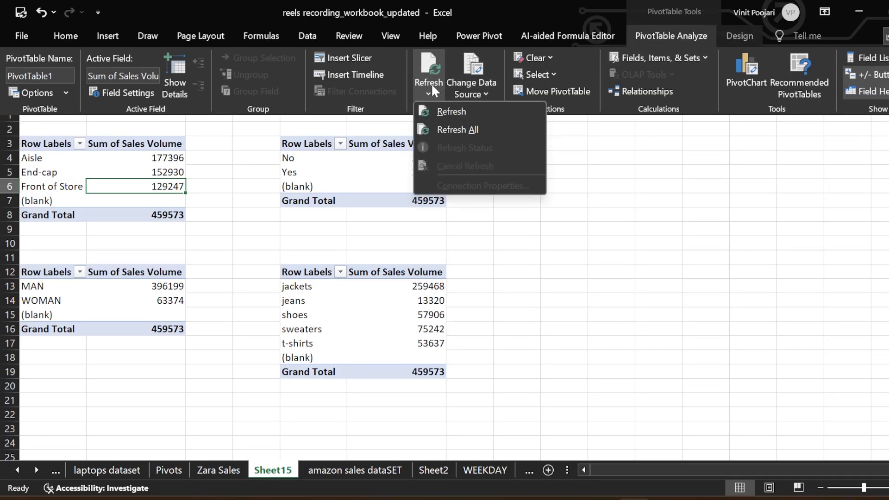
pyautogui.click(456, 132)
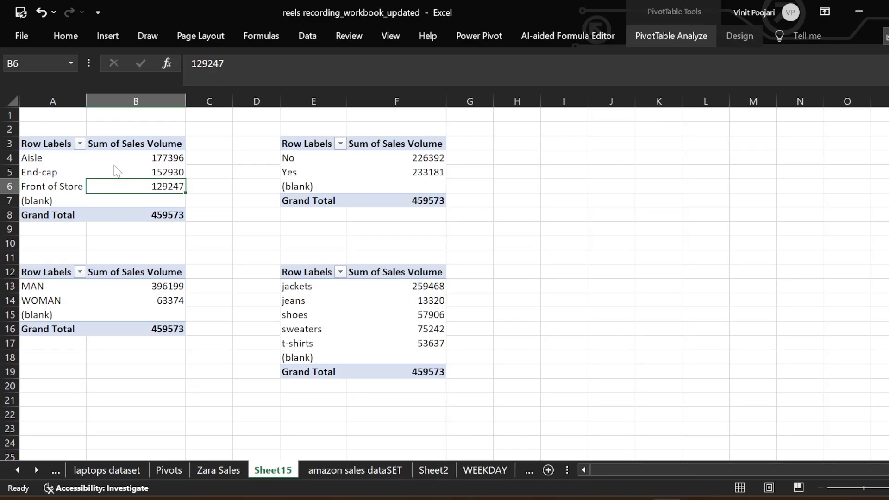
pyautogui.click(735, 36)
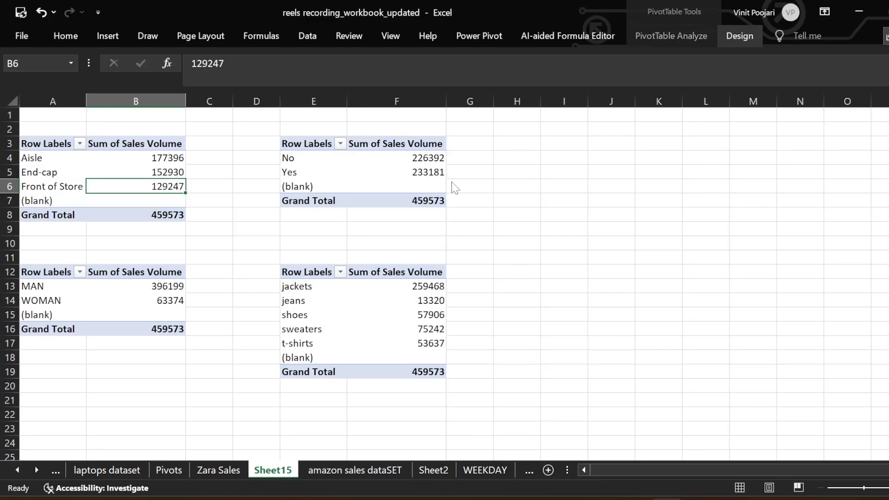
pyautogui.click(655, 37)
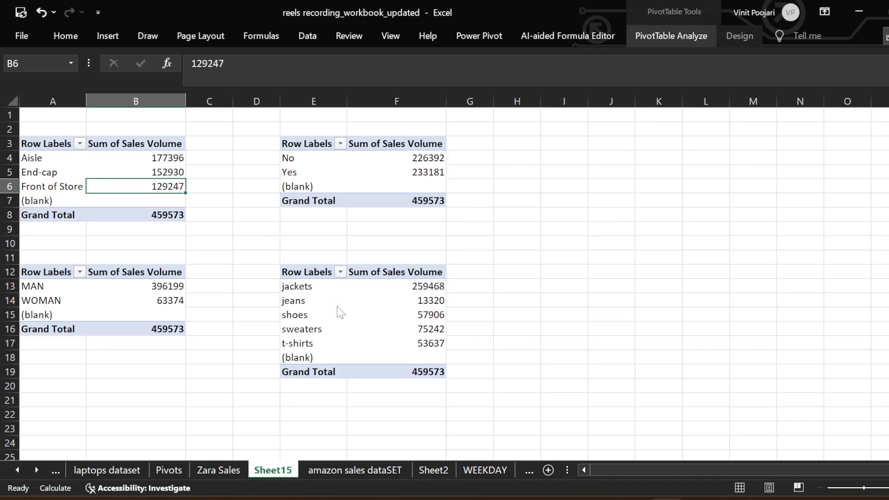
# Show the field list of the terms PivotTable, move its pane fully into view and look for Total Sales Value.
pyautogui.click(331, 302)
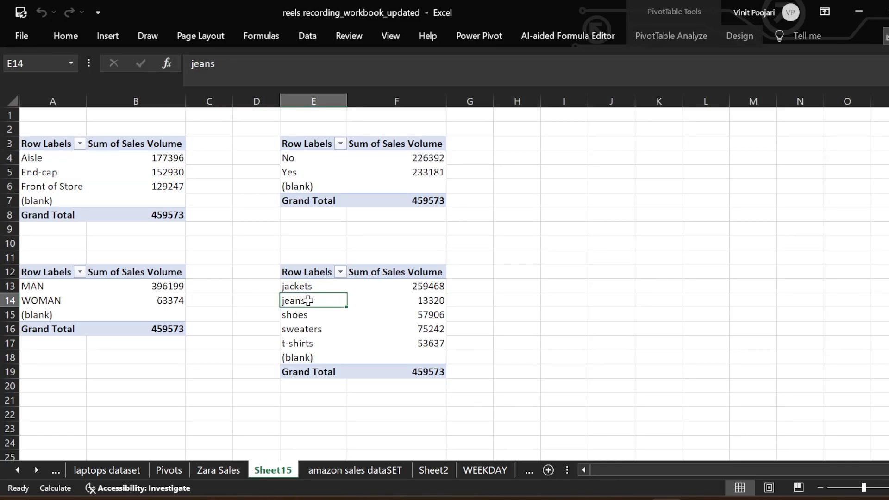
pyautogui.click(682, 38)
pyautogui.click(883, 61)
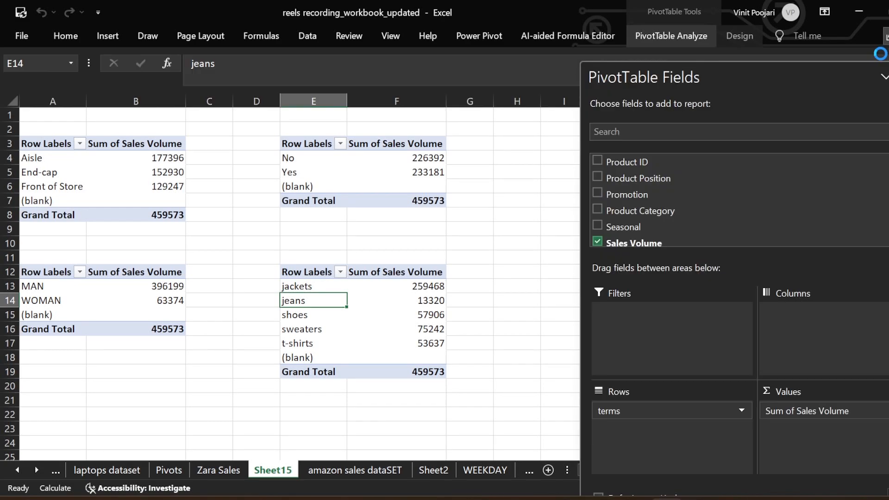
pyautogui.moveTo(686, 75); pyautogui.dragTo(601, 74)
pyautogui.scroll(-3, 595, 190)
pyautogui.scroll(-3, 595, 190)
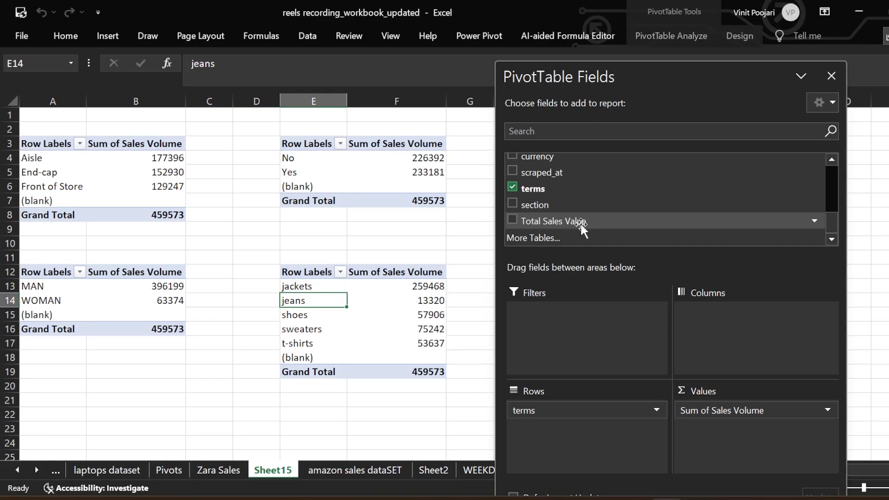
# Check the field list of each of the four PivotTables for the Total Sales Value field.
pyautogui.click(172, 171)
pyautogui.scroll(-6, 593, 188)
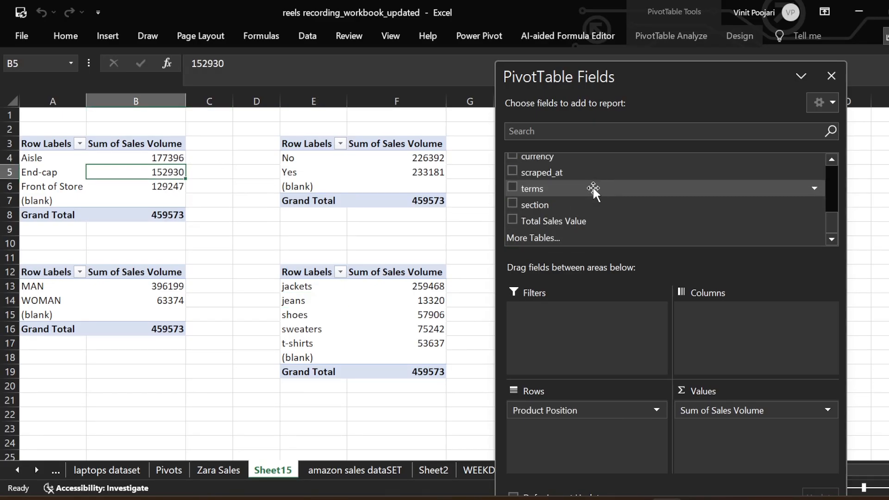
pyautogui.click(373, 189)
pyautogui.scroll(-6, 659, 190)
pyautogui.click(148, 271)
pyautogui.scroll(-5, 554, 231)
pyautogui.click(373, 307)
pyautogui.scroll(-5, 593, 204)
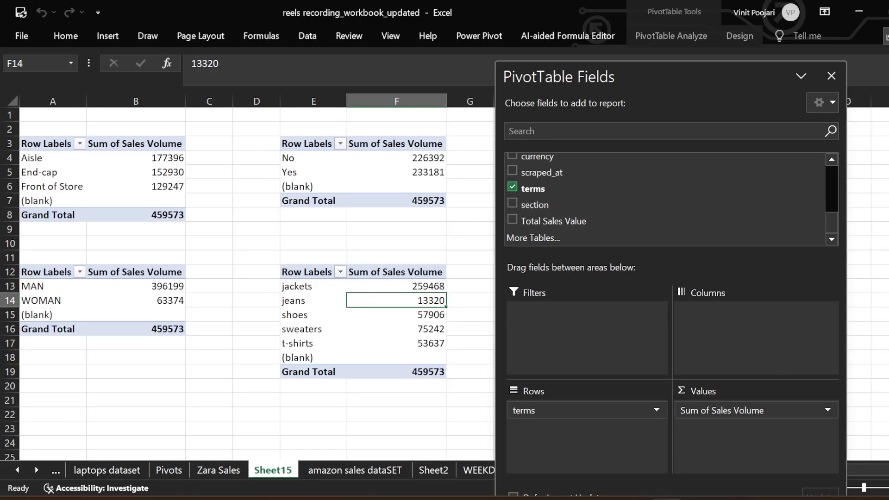
# Add Total Sales Value to the values of the Product Position PivotTable and close the field list.
pyautogui.click(182, 172)
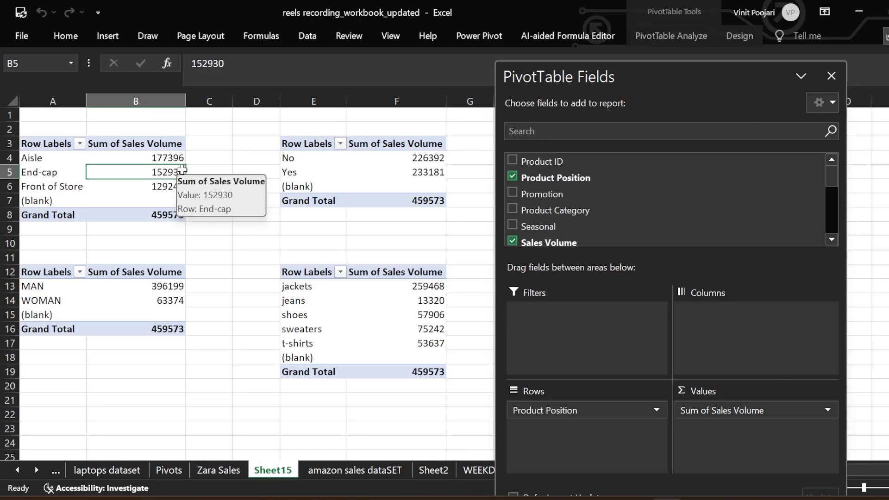
pyautogui.scroll(-5, 605, 210)
pyautogui.moveTo(553, 221); pyautogui.dragTo(760, 433)
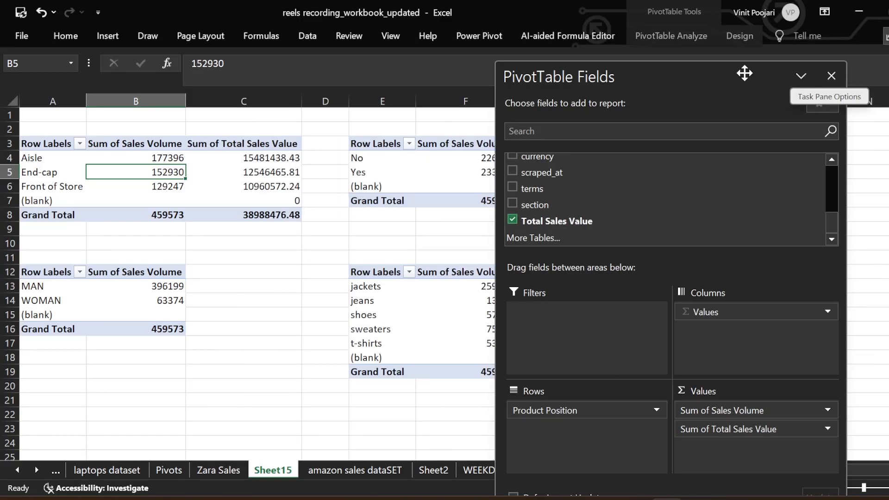
pyautogui.click(831, 75)
# Add Total Sales Value to the values of the seasonality PivotTable.
pyautogui.click(418, 185)
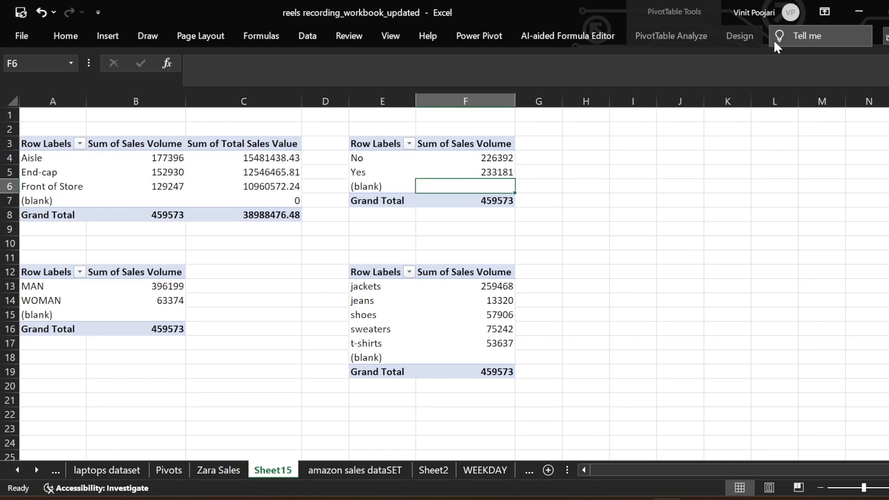
pyautogui.click(713, 38)
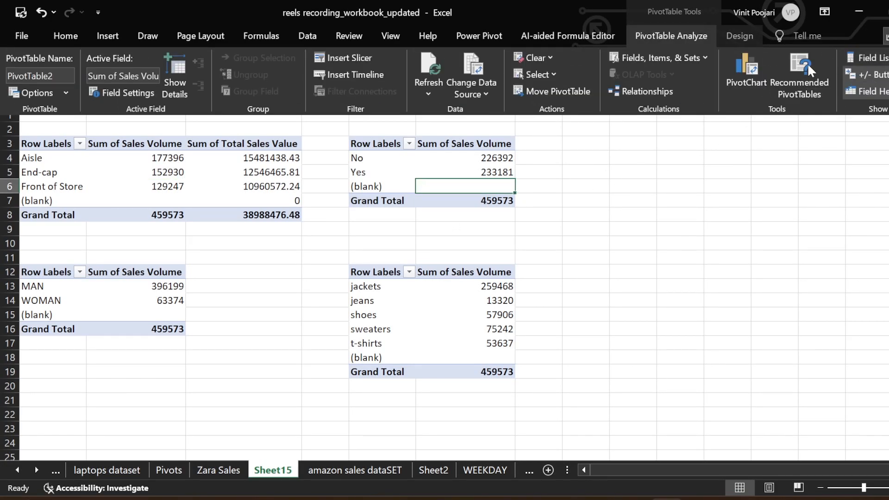
pyautogui.click(851, 57)
pyautogui.scroll(-5, 582, 217)
pyautogui.moveTo(579, 221); pyautogui.dragTo(752, 438)
# Add Total Sales Value to the values of the section PivotTable.
pyautogui.click(254, 283)
pyautogui.click(105, 316)
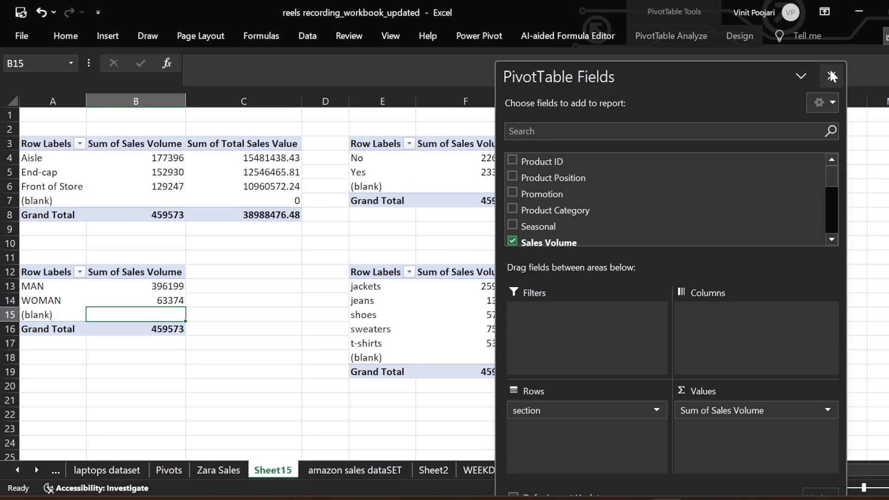
pyautogui.scroll(-5, 597, 194)
pyautogui.moveTo(584, 221); pyautogui.dragTo(731, 422)
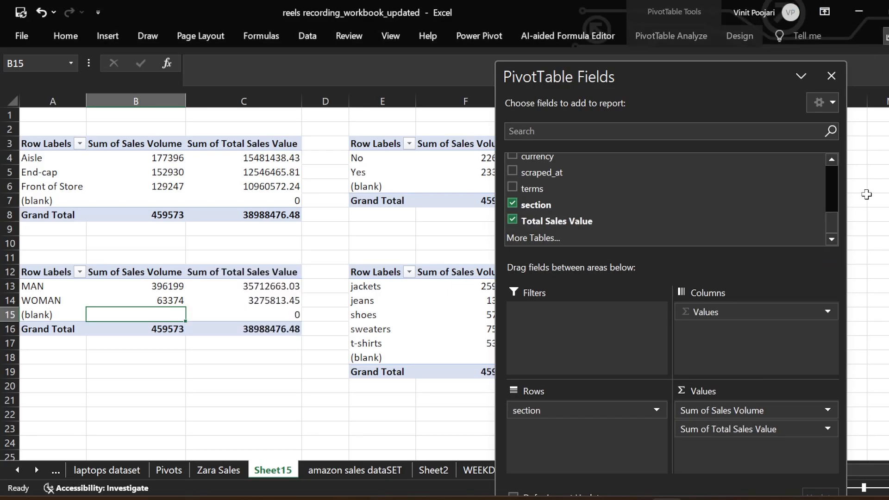
# Add Total Sales Value to the values of the terms PivotTable and select an empty cell outside the tables.
pyautogui.click(377, 302)
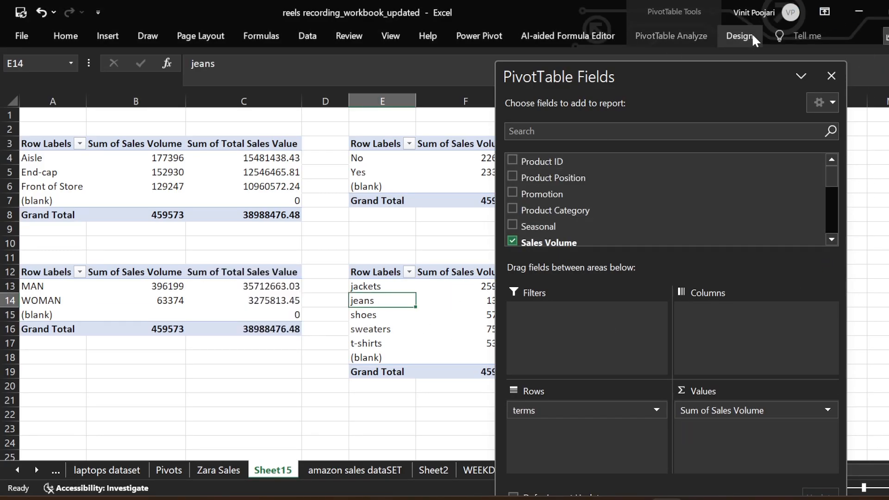
pyautogui.scroll(-5, 581, 224)
pyautogui.moveTo(577, 224); pyautogui.dragTo(708, 449)
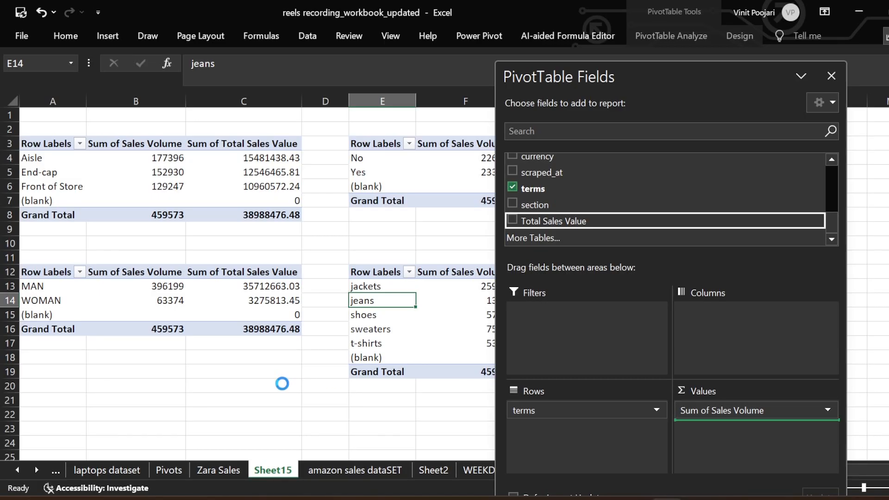
pyautogui.click(277, 385)
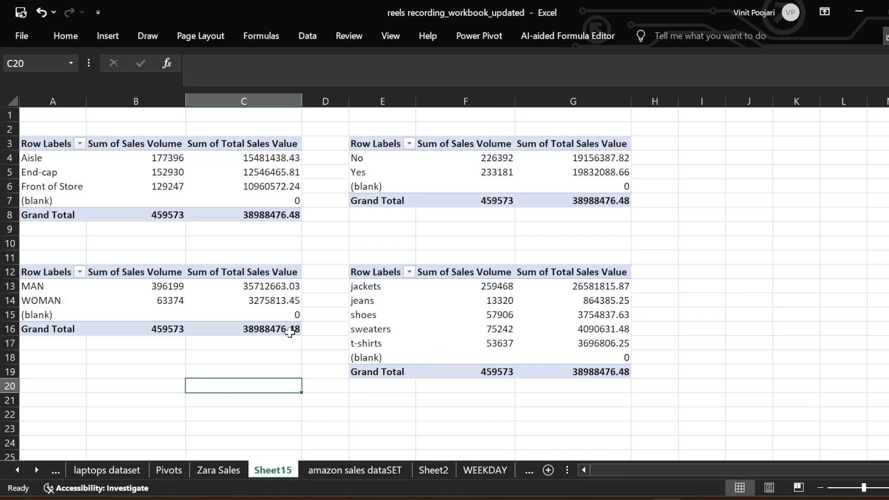
pyautogui.moveTo(588, 345)
# Add Seasonal as a report filter to the Product Position PivotTable and view its filter options.
pyautogui.click(51, 158)
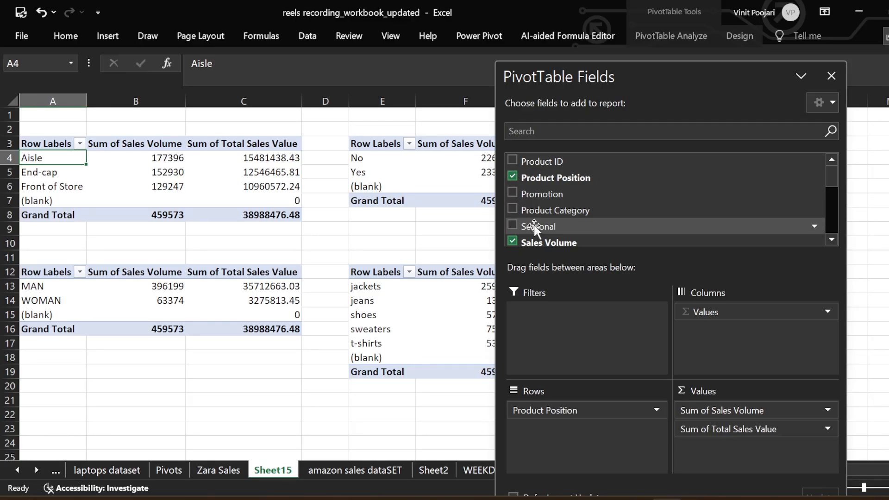
pyautogui.moveTo(533, 223); pyautogui.dragTo(604, 330)
pyautogui.click(179, 115)
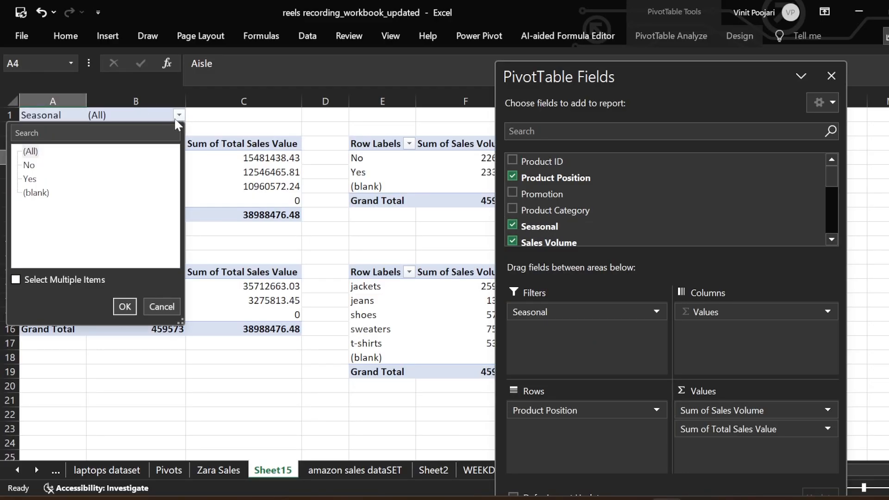
pyautogui.click(178, 115)
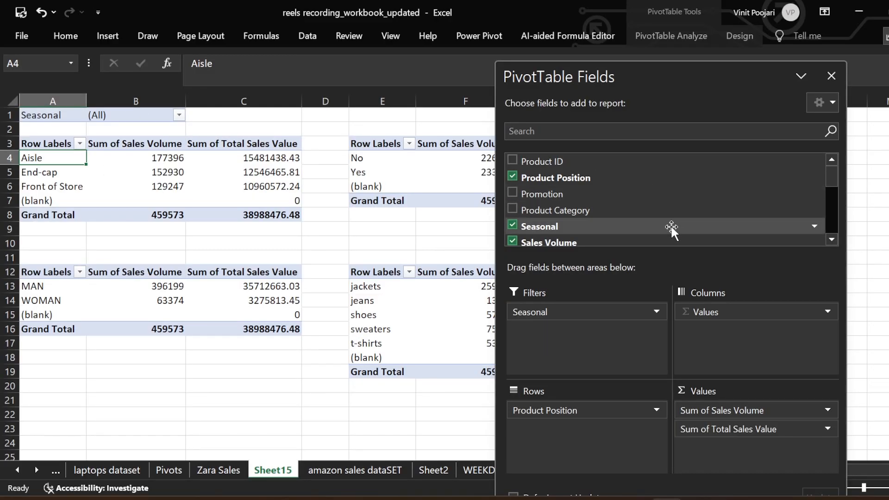
# Add Promotion as a report filter to the Product Position PivotTable, view its filter options and look through the remaining fields.
pyautogui.moveTo(627, 191); pyautogui.dragTo(183, 128)
pyautogui.click(179, 129)
pyautogui.click(178, 129)
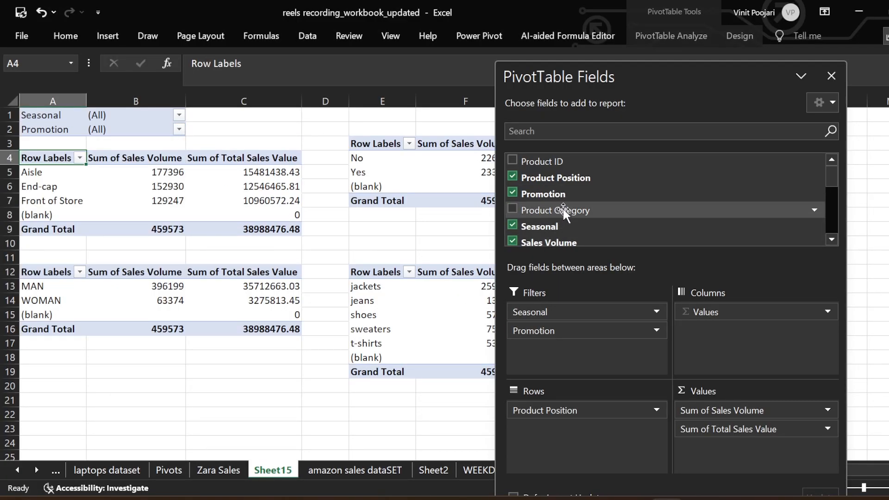
pyautogui.scroll(-2, 597, 192)
pyautogui.scroll(2, 597, 193)
pyautogui.scroll(-4, 597, 194)
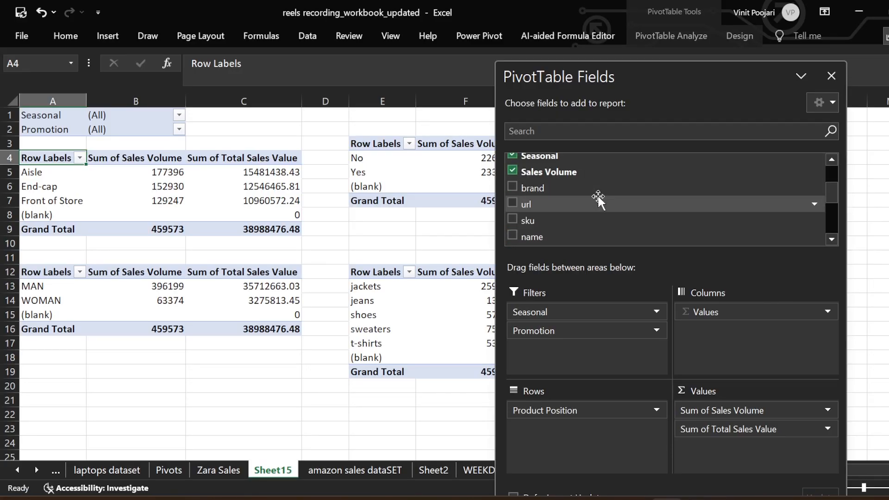
# Add Promotion as a report filter to the seasonality PivotTable.
pyautogui.click(465, 162)
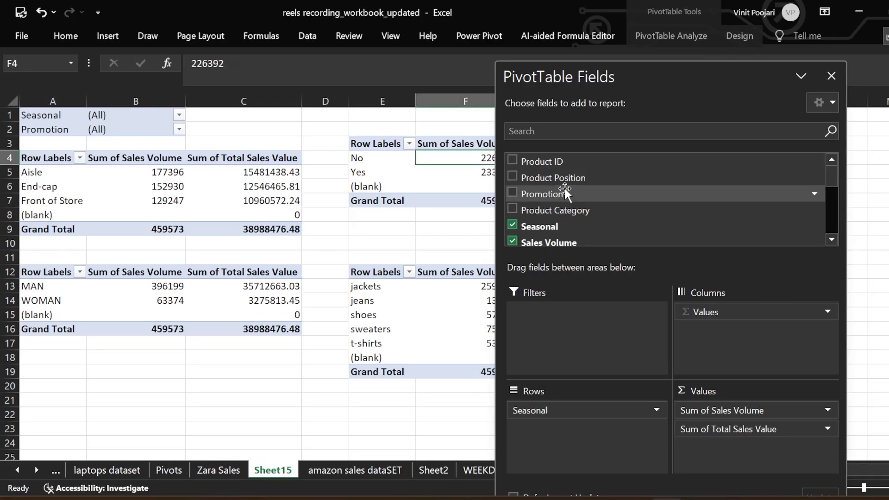
pyautogui.moveTo(569, 179); pyautogui.dragTo(565, 198)
pyautogui.moveTo(556, 187); pyautogui.dragTo(568, 332)
pyautogui.moveTo(574, 204); pyautogui.dragTo(577, 204)
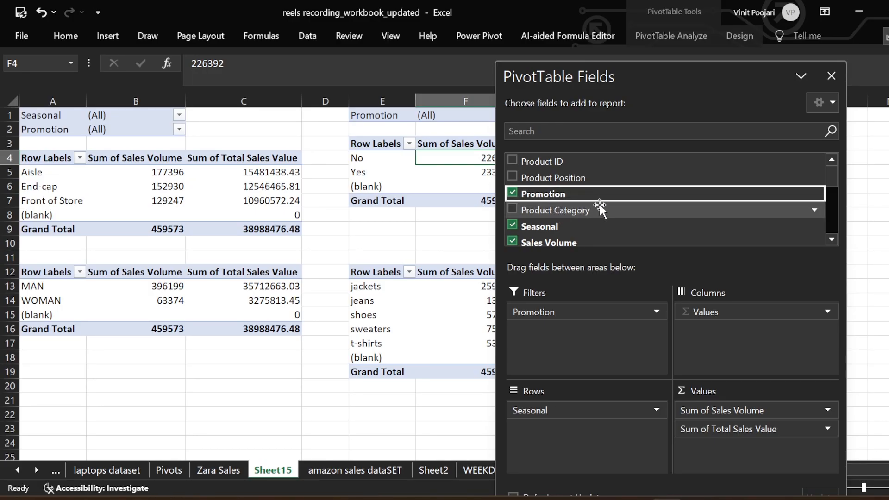
# Try using Seasonal as a report filter in the seasonality PivotTable and undo the change.
pyautogui.scroll(-2, 594, 203)
pyautogui.scroll(1, 551, 199)
pyautogui.moveTo(551, 199); pyautogui.dragTo(627, 323)
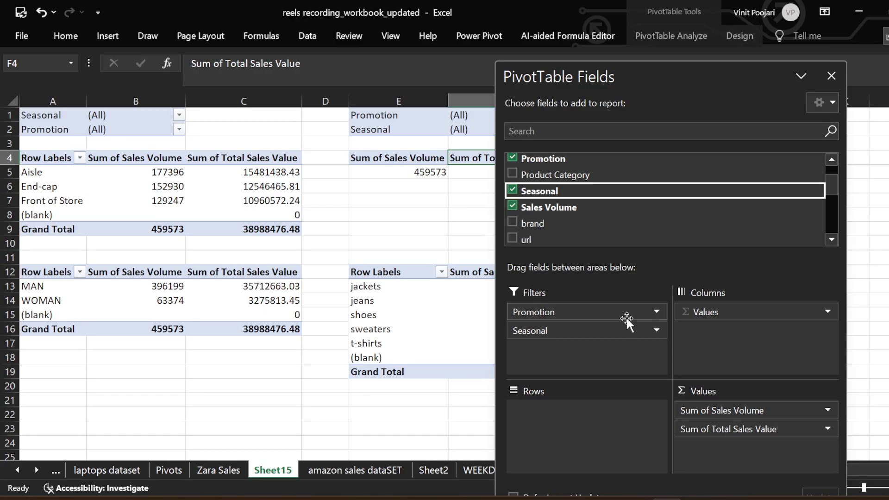
pyautogui.click(357, 228)
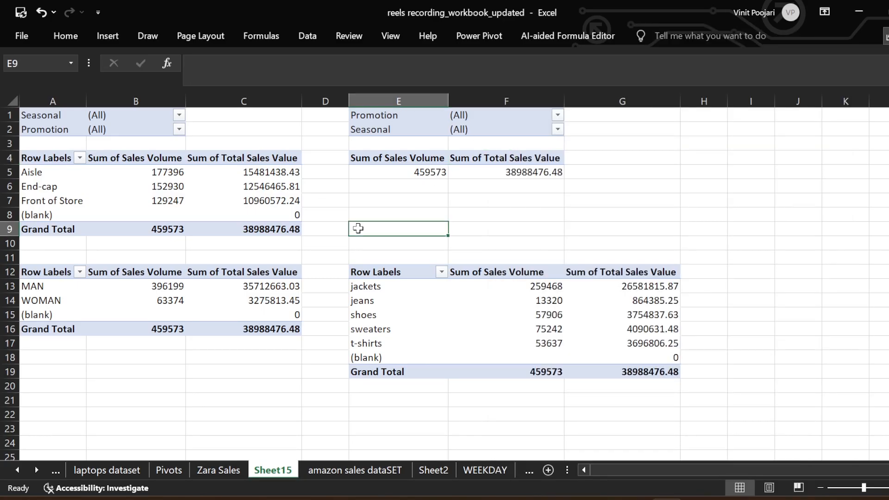
pyautogui.hotkey('ctrl', 'z')
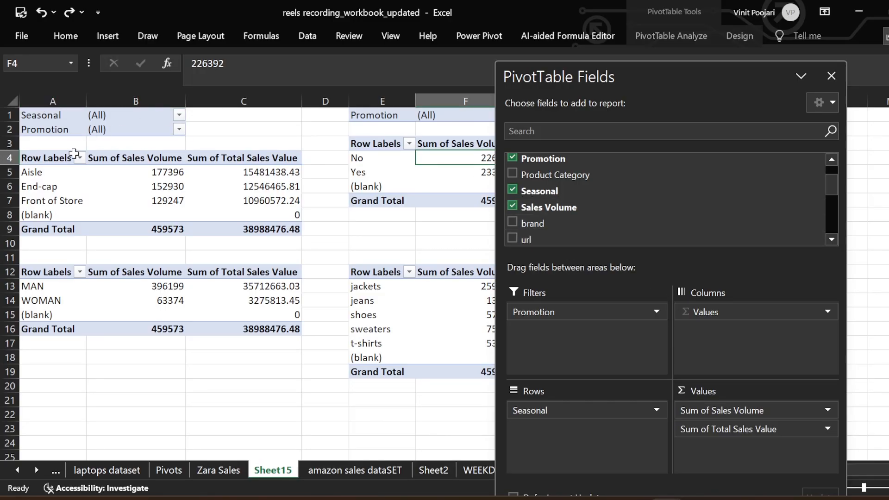
# Remove the Seasonal report filter from the Product Position PivotTable.
pyautogui.click(51, 172)
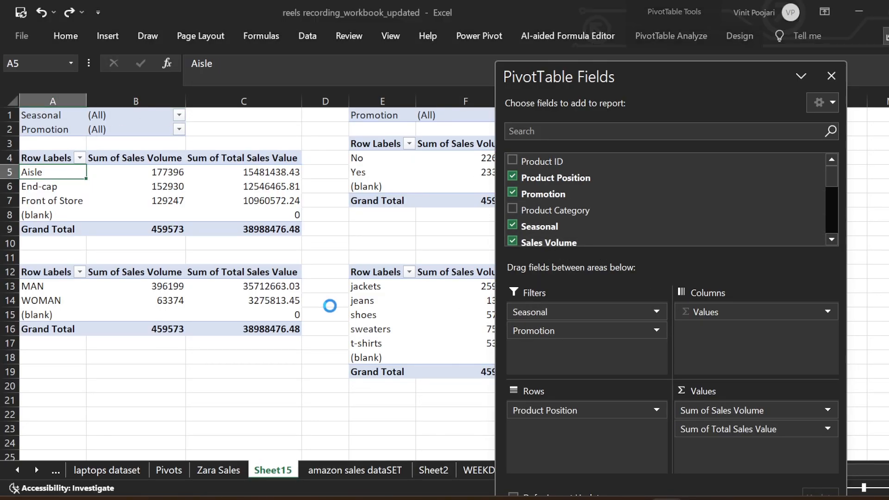
pyautogui.click(189, 218)
# Add Promotion as a report filter to the section and terms PivotTables and close the field list.
pyautogui.click(126, 302)
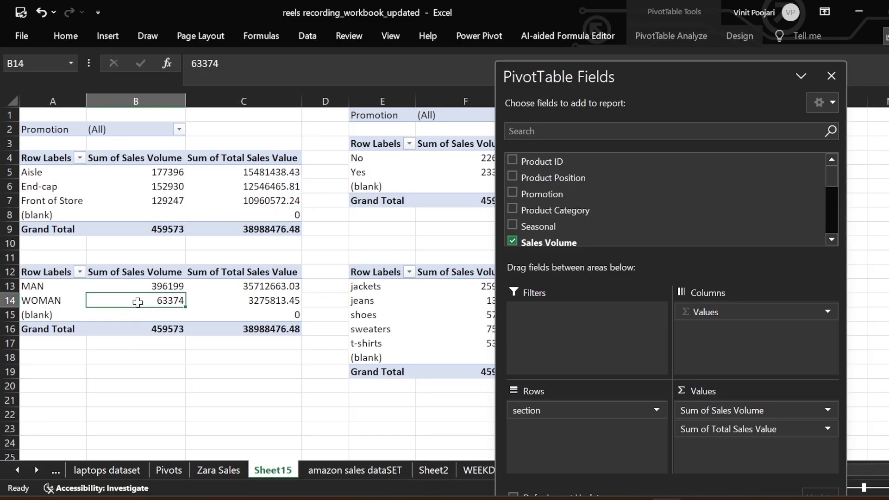
pyautogui.moveTo(555, 191); pyautogui.dragTo(574, 326)
pyautogui.click(388, 320)
pyautogui.moveTo(547, 194); pyautogui.dragTo(551, 324)
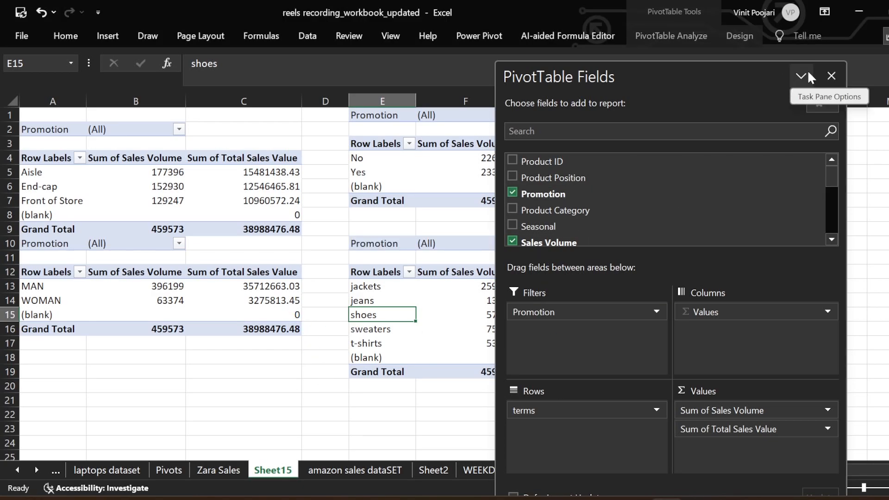
pyautogui.click(831, 76)
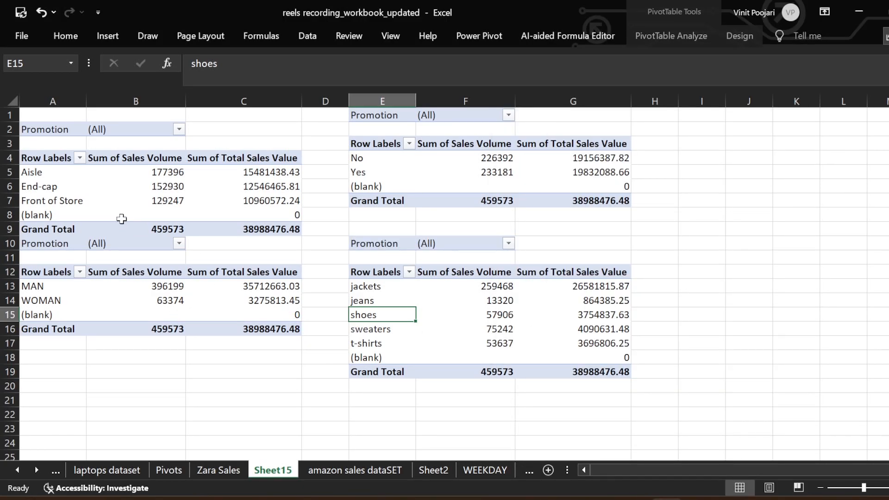
# Move the whole section PivotTable, including its Promotion filter, down one row so that it starts at A11.
pyautogui.click(46, 246)
pyautogui.keyDown('shift'); pyautogui.click(270, 326); pyautogui.keyUp('shift')
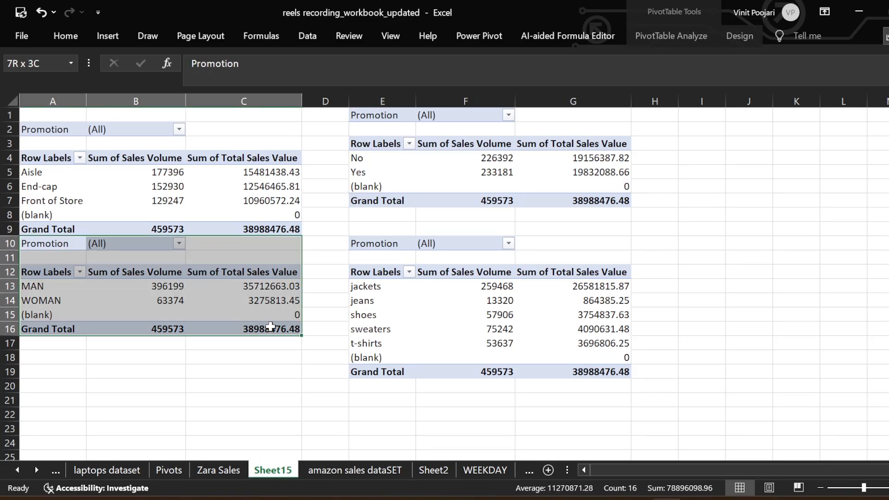
pyautogui.moveTo(272, 336); pyautogui.dragTo(272, 352)
pyautogui.click(192, 398)
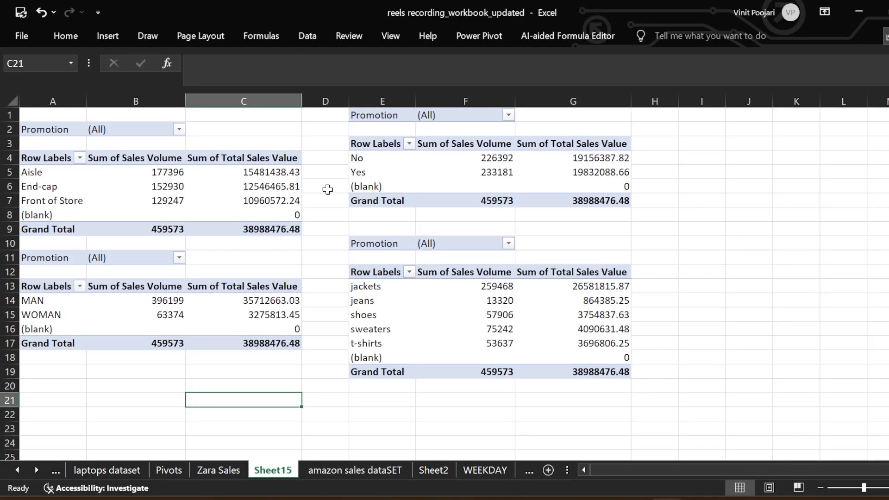
# Enable selecting multiple items in the Promotion filters of the Product Position and seasonality PivotTables, keeping all items.
pyautogui.click(179, 130)
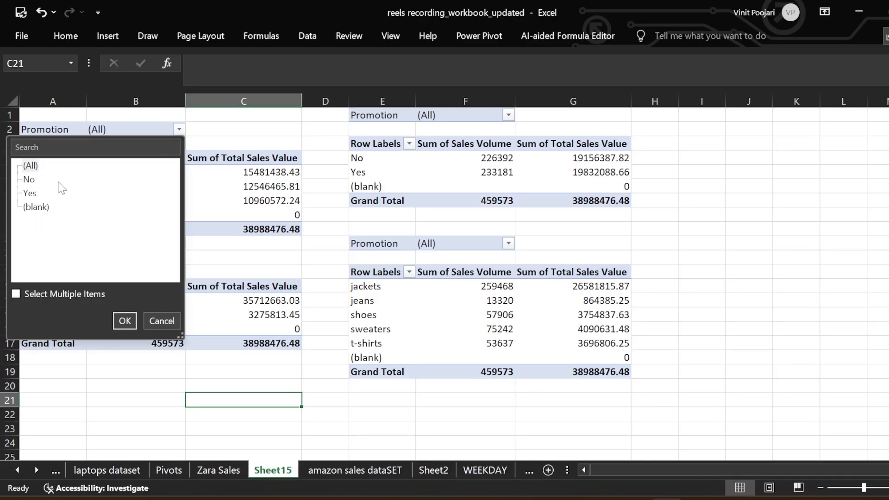
pyautogui.click(49, 295)
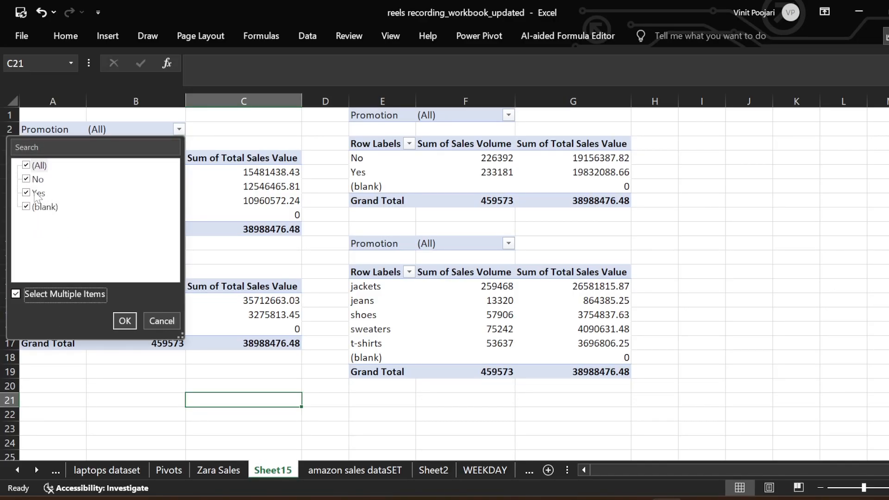
pyautogui.click(237, 188)
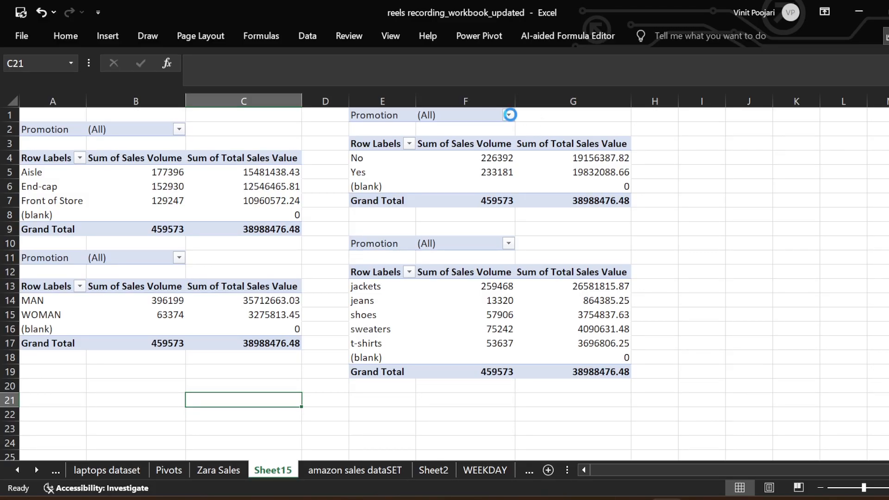
pyautogui.click(508, 115)
pyautogui.click(453, 307)
pyautogui.click(509, 117)
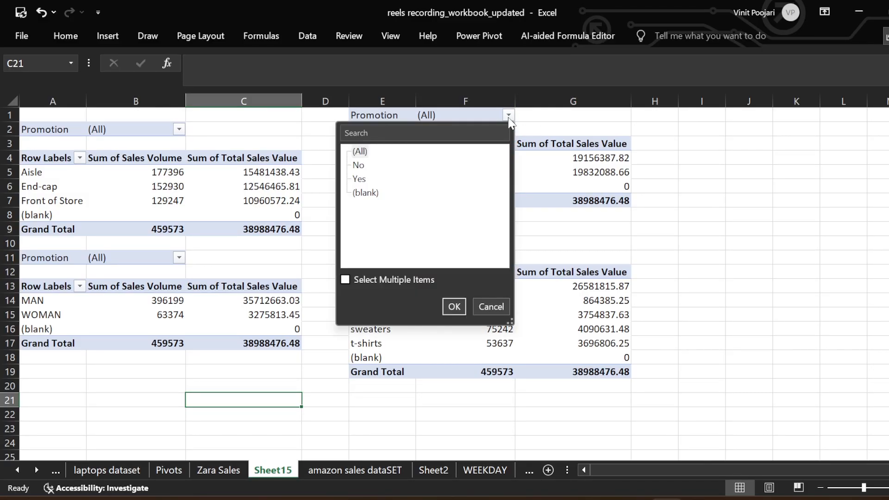
pyautogui.click(380, 280)
pyautogui.click(454, 306)
# Enable selecting multiple items in the Promotion filters of the terms and section PivotTables, keeping all items.
pyautogui.click(508, 244)
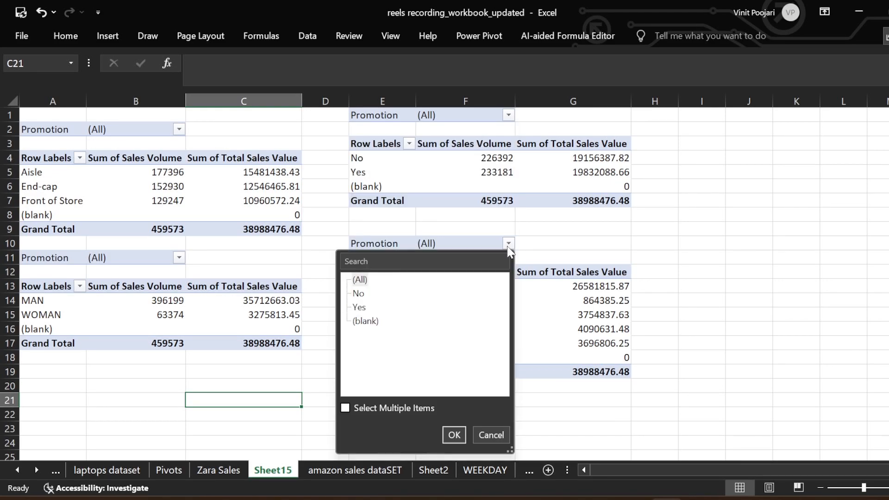
pyautogui.click(369, 407)
pyautogui.click(450, 434)
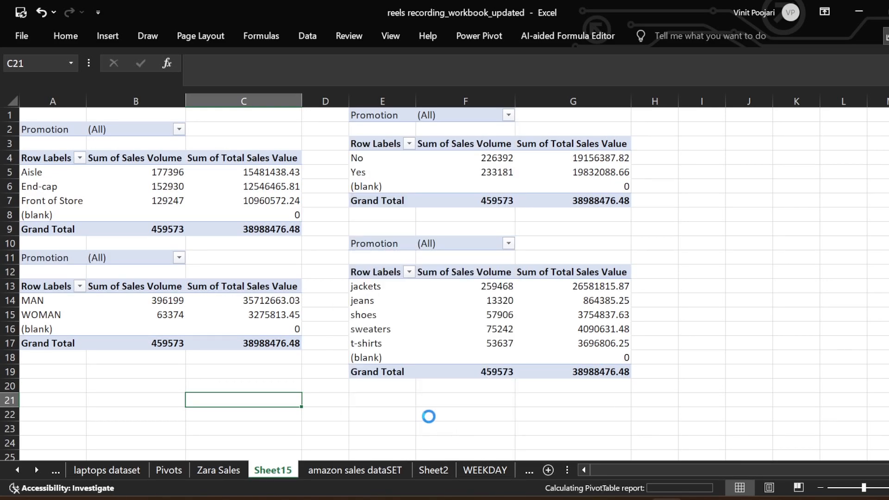
pyautogui.click(178, 257)
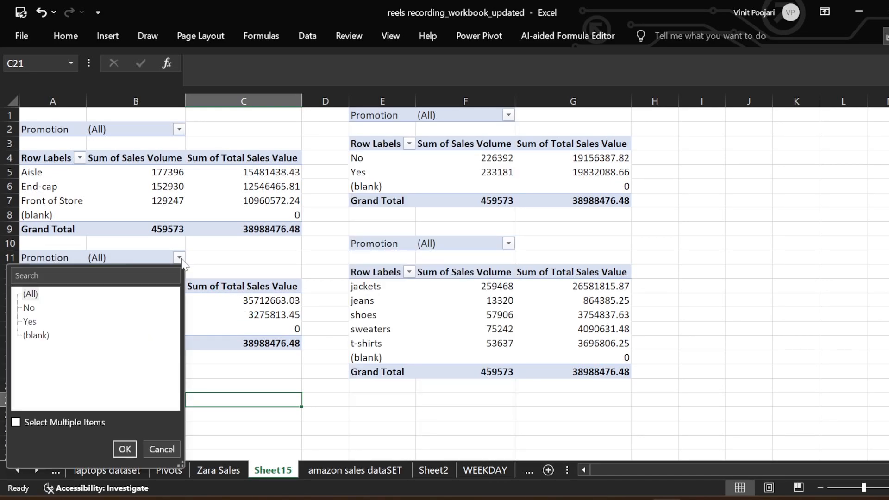
pyautogui.click(59, 421)
pyautogui.click(127, 448)
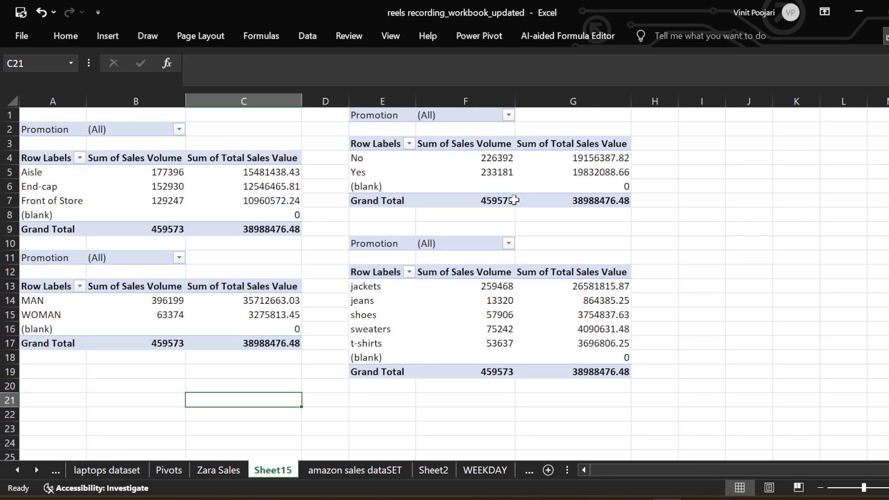
# Insert a Promotion slicer for the Product Position PivotTable.
pyautogui.moveTo(514, 200)
pyautogui.click(156, 215)
pyautogui.click(701, 37)
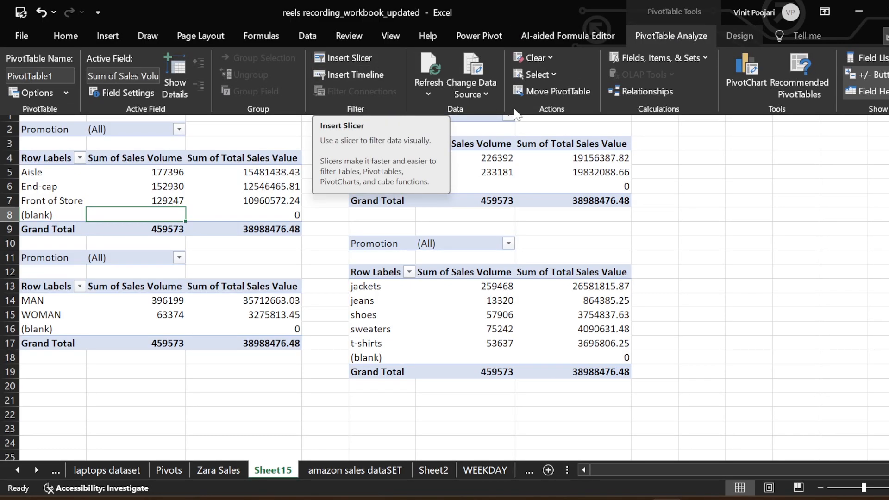
pyautogui.moveTo(542, 155)
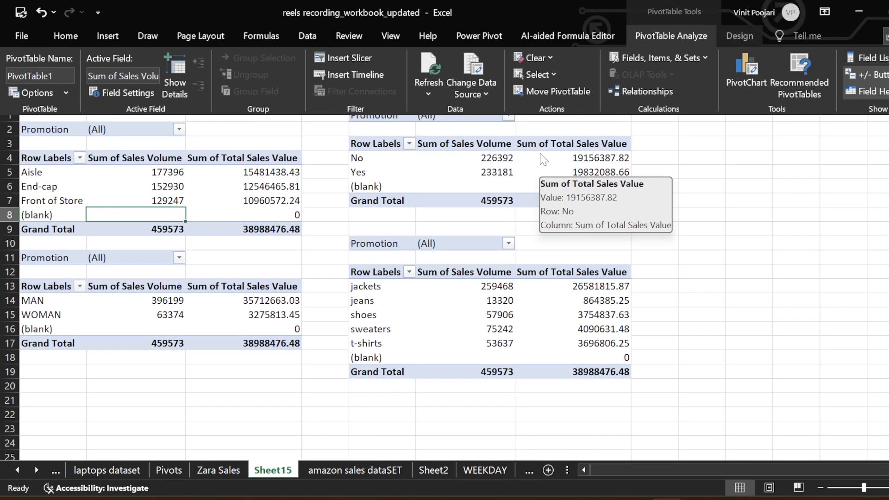
pyautogui.click(351, 54)
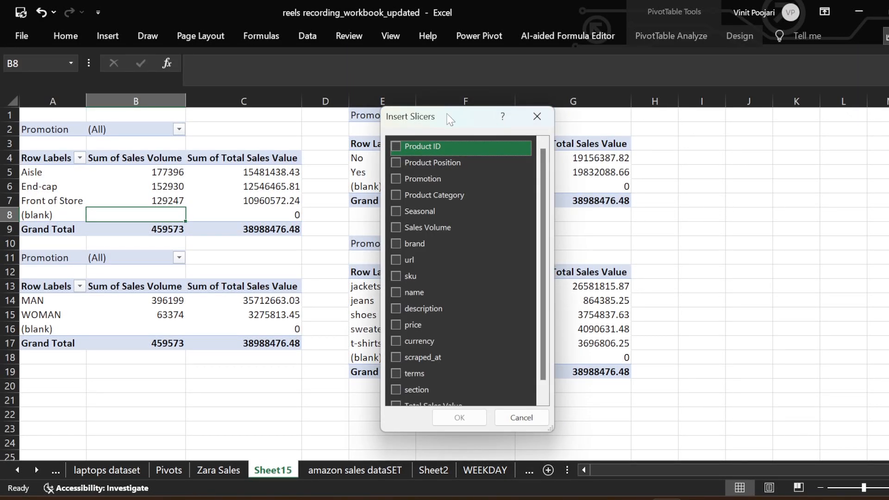
pyautogui.moveTo(447, 115); pyautogui.dragTo(437, 110)
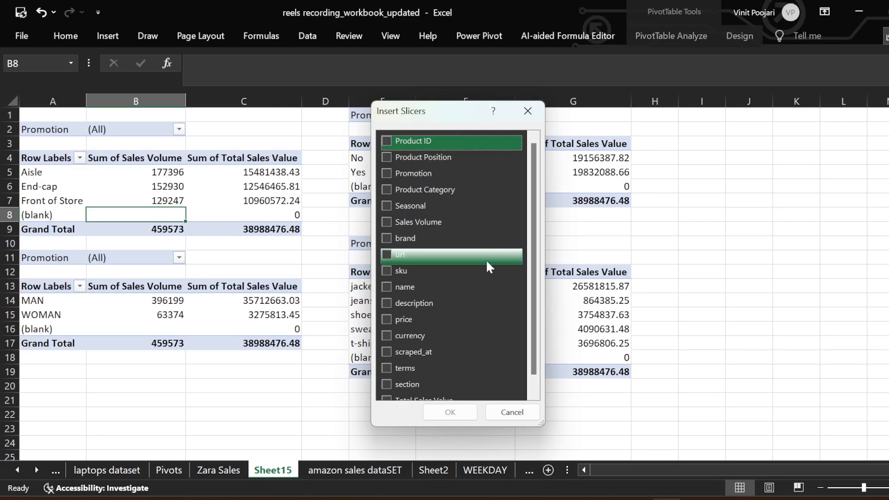
pyautogui.scroll(-1, 482, 257)
pyautogui.scroll(1, 473, 340)
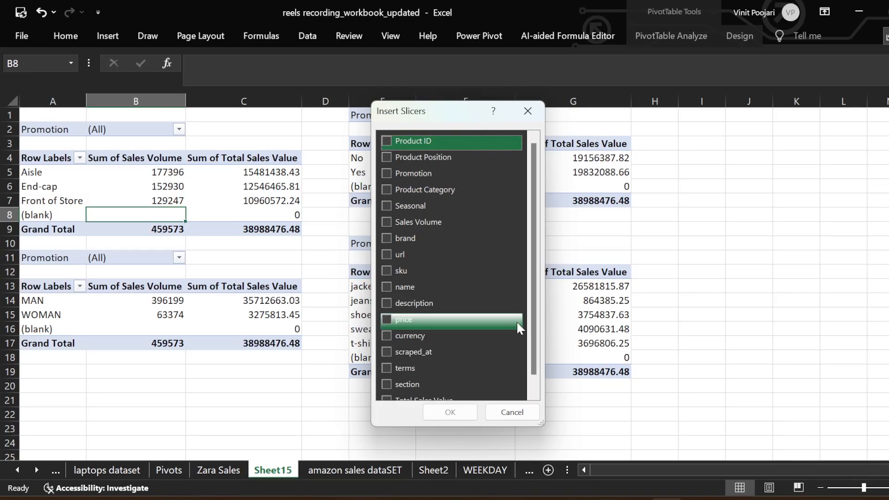
pyautogui.moveTo(442, 111); pyautogui.dragTo(447, 166)
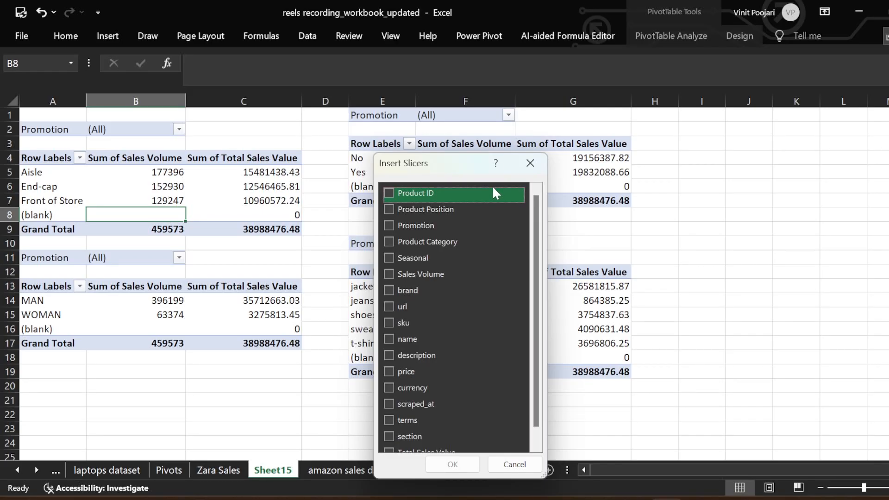
pyautogui.click(390, 225)
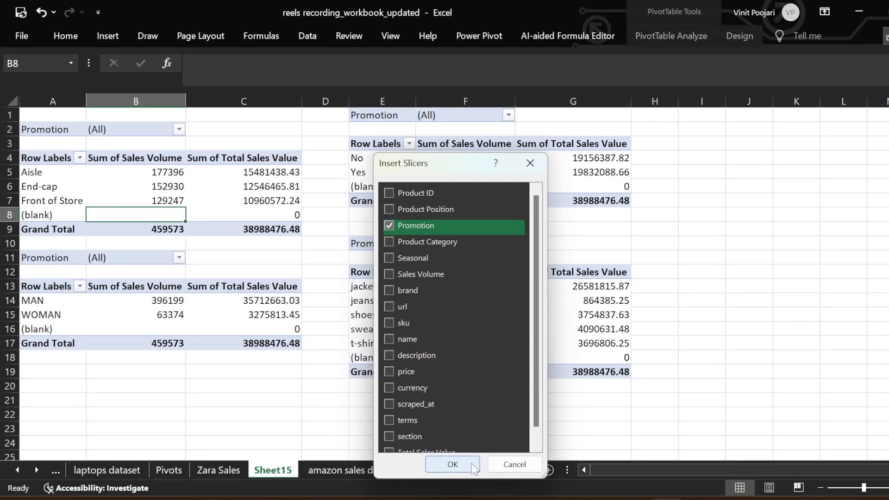
pyautogui.click(452, 464)
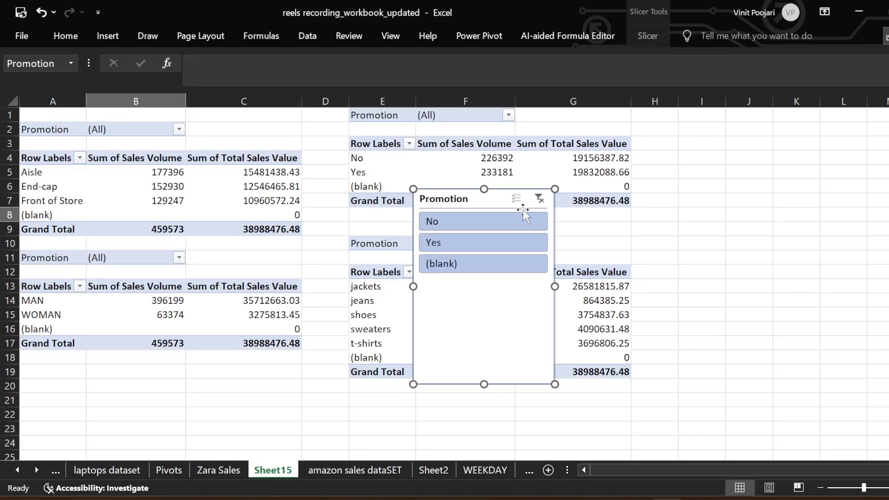
# Widen the Promotion slicer slightly and place it beside the seasonality PivotTable, starting around column H, row 3.
pyautogui.moveTo(477, 192); pyautogui.dragTo(360, 209)
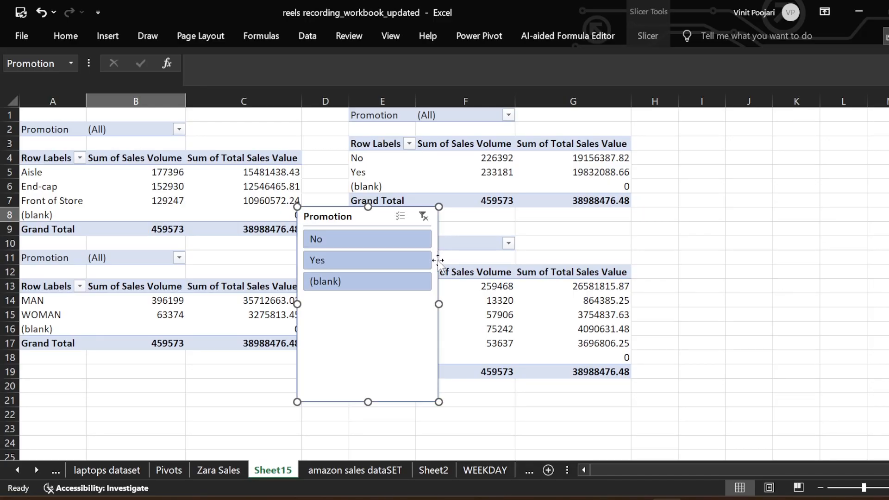
pyautogui.moveTo(439, 303)
pyautogui.mouseDown()
pyautogui.moveTo(384, 305)
pyautogui.moveTo(427, 313)
pyautogui.moveTo(442, 305)
pyautogui.mouseUp()
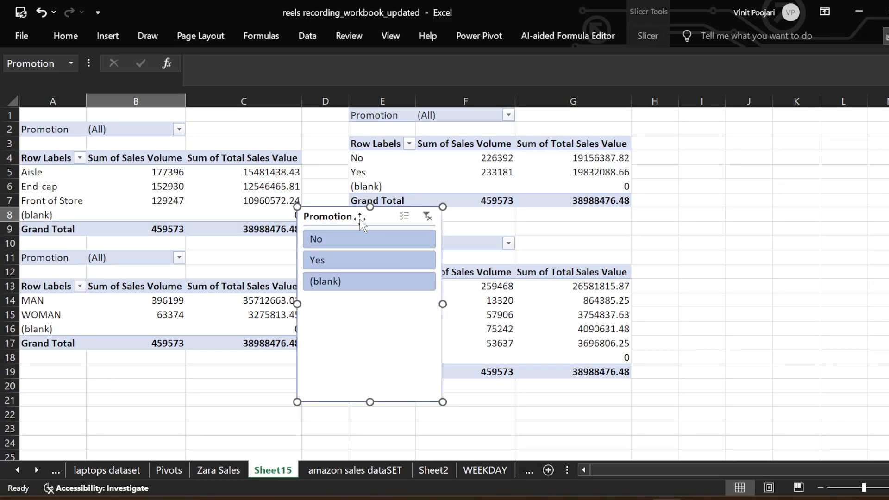
pyautogui.moveTo(350, 216); pyautogui.dragTo(691, 146)
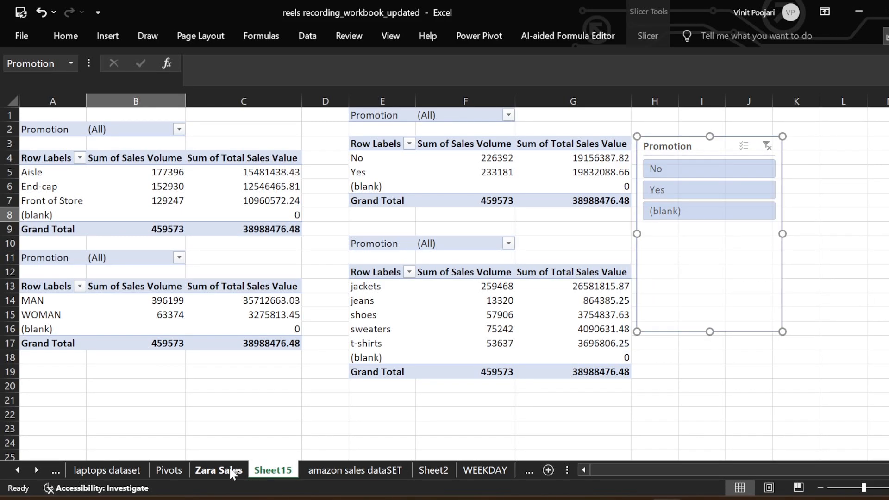
# Look through the product rows of the Zara Sales table and return to Sheet15 with the PivotTables.
pyautogui.click(215, 470)
pyautogui.click(333, 344)
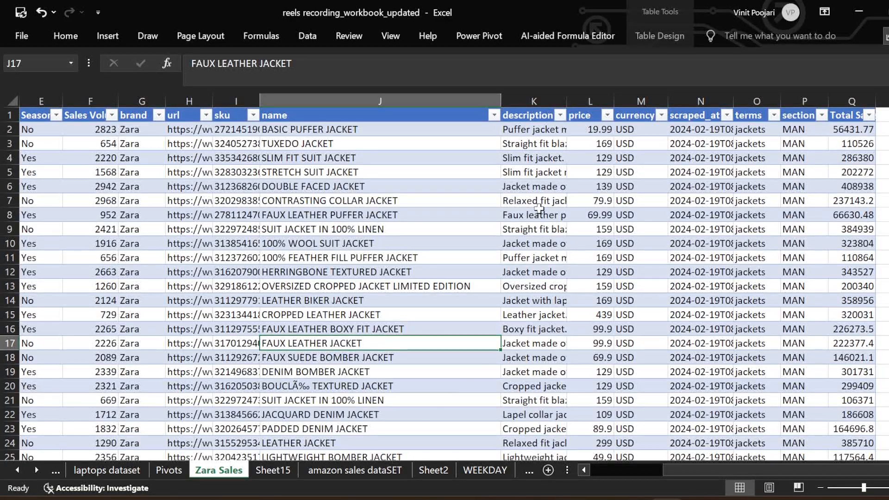
pyautogui.scroll(-4, 463, 239)
pyautogui.click(290, 303)
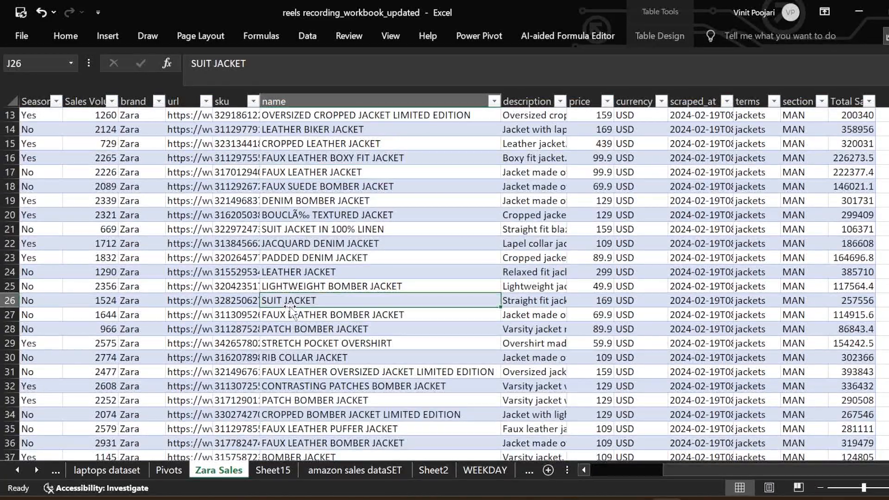
pyautogui.press('Down')
pyautogui.press('Down')
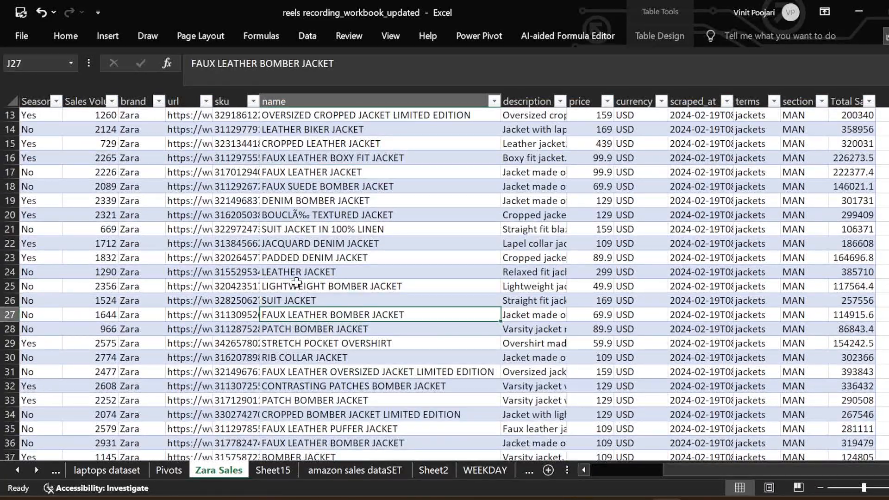
pyautogui.press('Down')
pyautogui.press('Down')
pyautogui.press('Down')
pyautogui.press('Down')
pyautogui.press('Down')
pyautogui.press('Down')
pyautogui.press('Down')
pyautogui.press('Down')
pyautogui.press('Down')
pyautogui.press('Down')
pyautogui.press('Down')
pyautogui.press('Down')
pyautogui.press('Down')
pyautogui.press('Down')
pyautogui.press('Down')
pyautogui.press('Down')
pyautogui.press('Down')
pyautogui.press('Down')
pyautogui.press('Down')
pyautogui.press('Down')
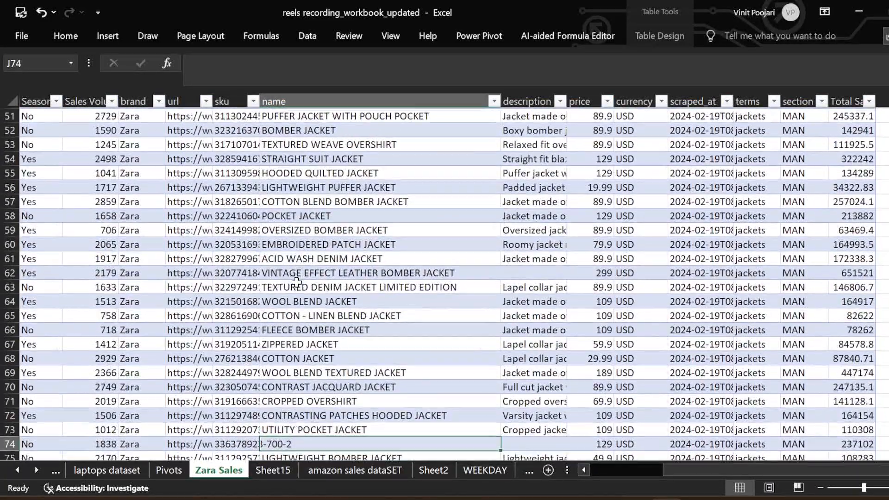
pyautogui.scroll(-9, 482, 304)
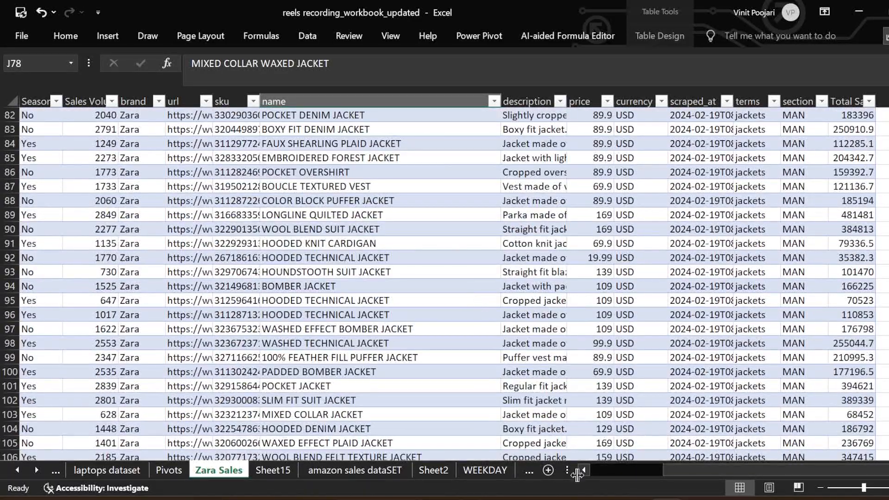
pyautogui.scroll(10, 508, 343)
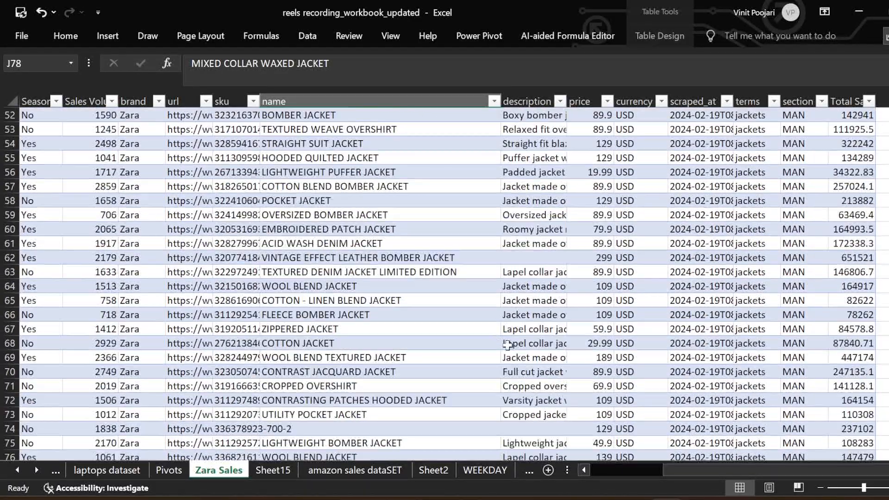
pyautogui.click(178, 470)
pyautogui.click(259, 471)
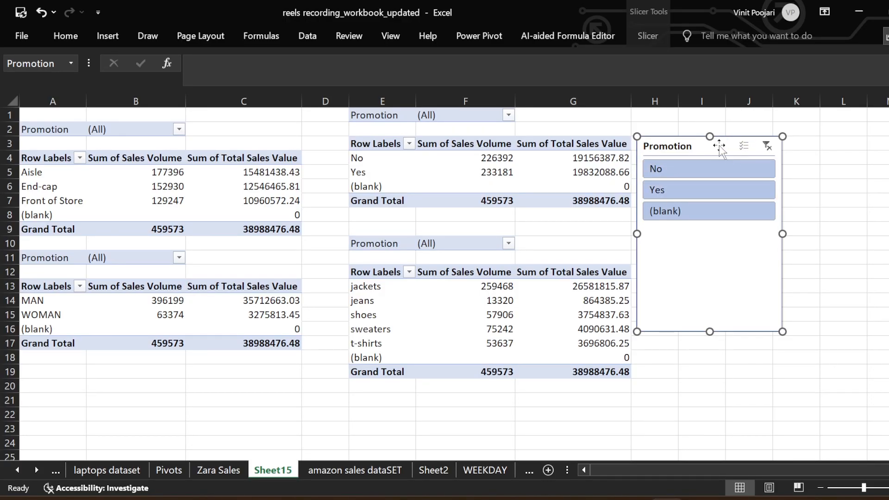
# Filter the Product Position PivotTable with the Promotion slicer by No, by Yes, and by No again.
pyautogui.click(672, 169)
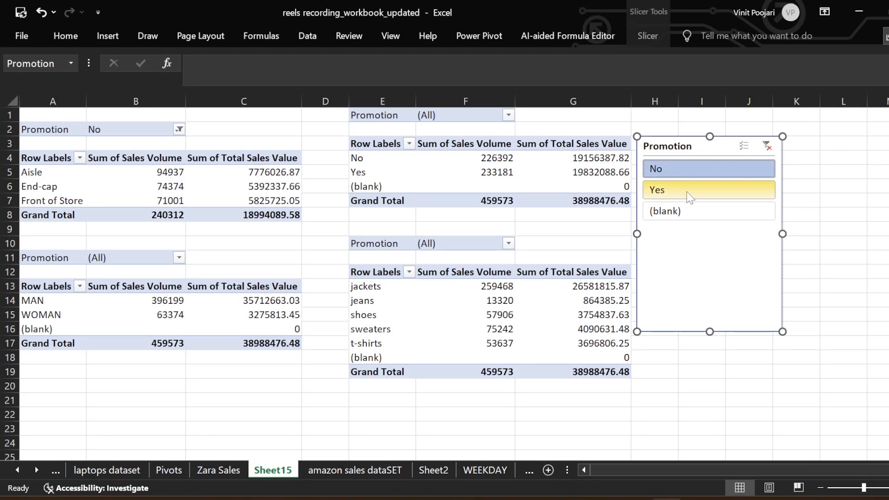
pyautogui.click(657, 190)
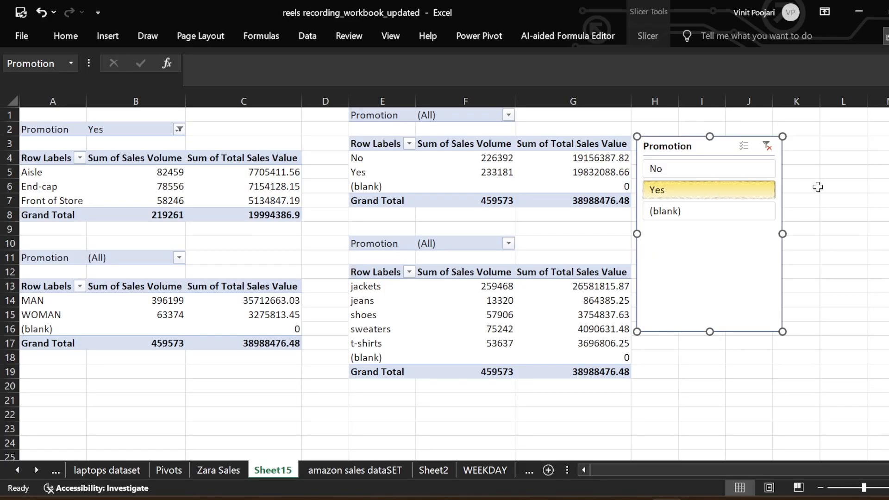
pyautogui.click(664, 170)
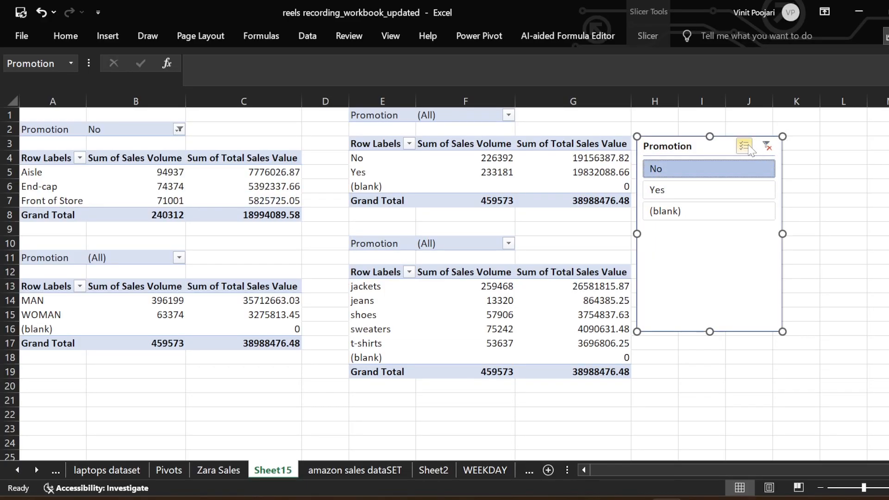
# Turn on multi-select in the Promotion slicer, add Yes to the No selection, and clear the slicer's filter.
pyautogui.click(744, 146)
pyautogui.click(695, 189)
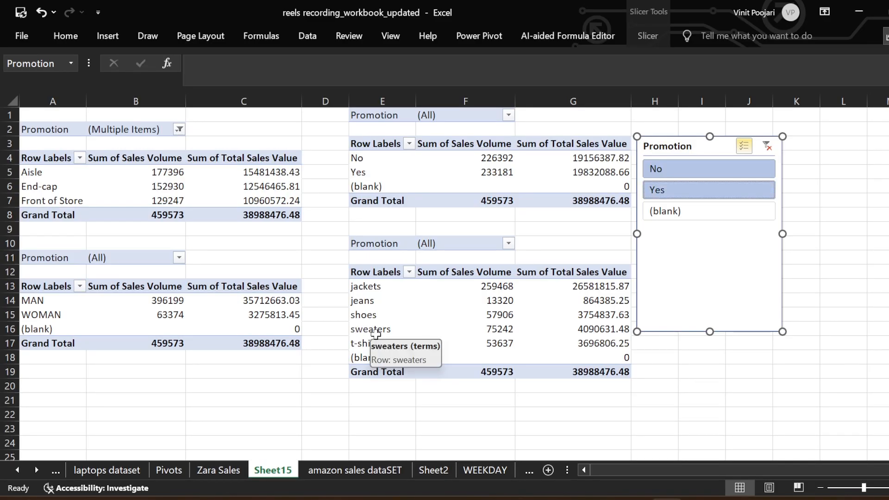
pyautogui.click(767, 147)
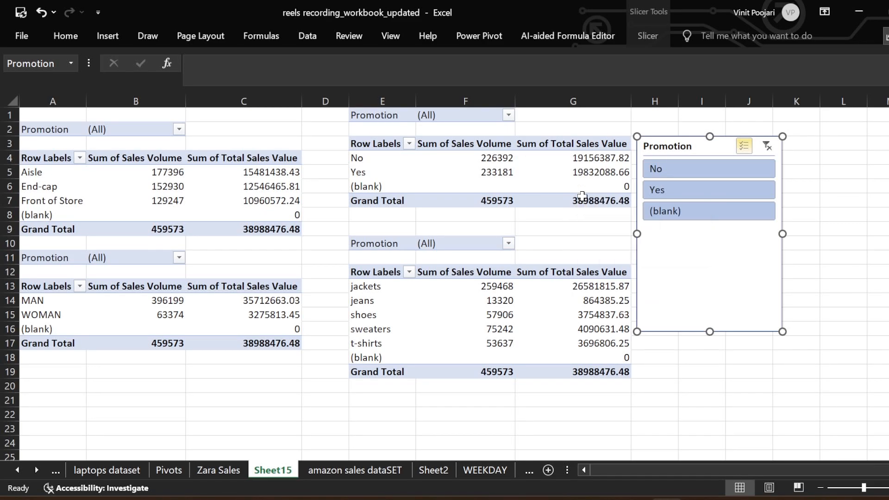
# Review the Promotion slicer's header, sorting and filtering settings.
pyautogui.click(656, 36)
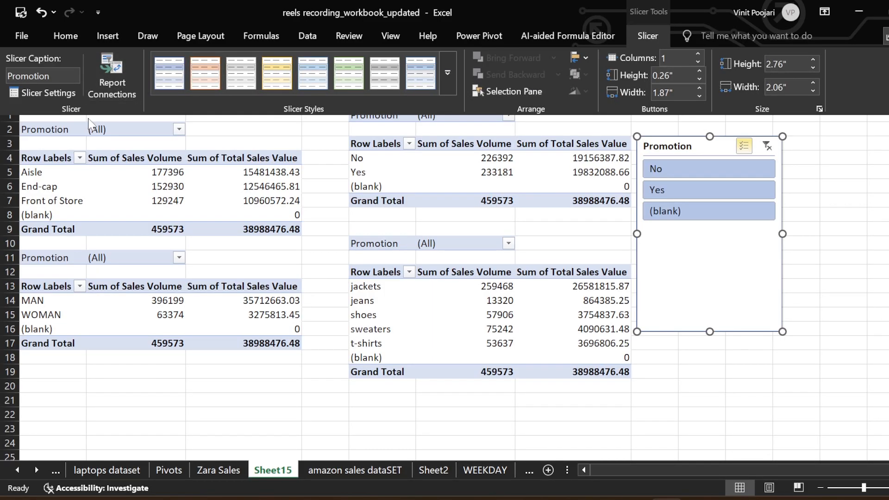
pyautogui.click(52, 93)
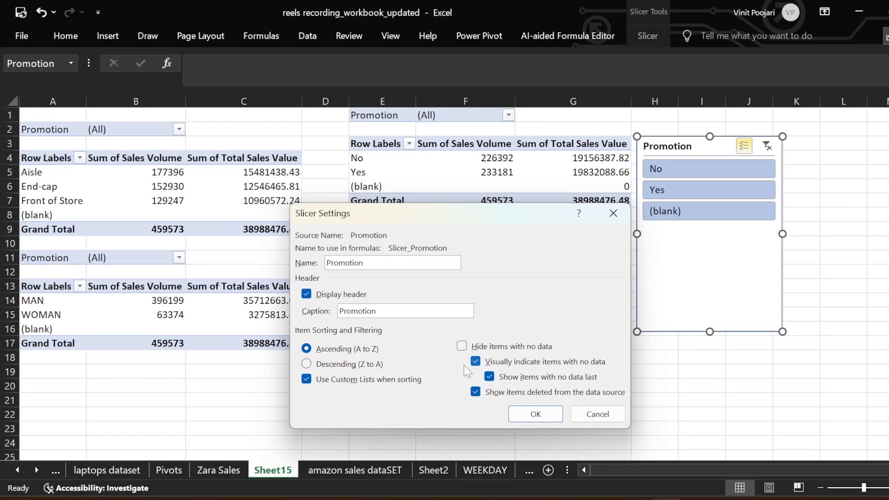
pyautogui.click(545, 410)
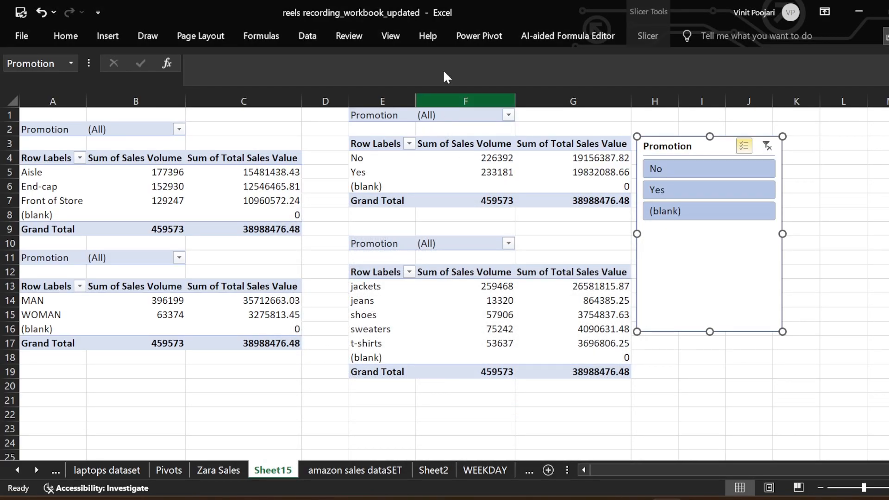
# Check the Promotion slicer's report connections in an enlarged dialog and close it without applying anything.
pyautogui.click(646, 36)
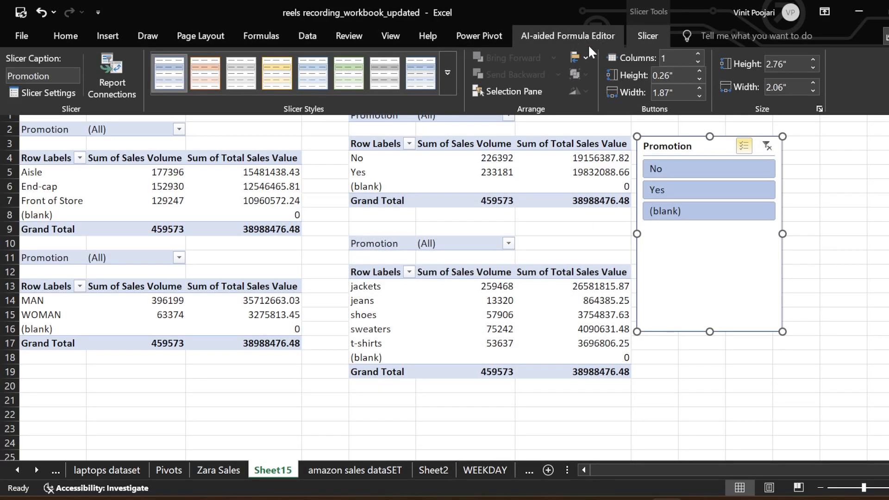
pyautogui.click(126, 75)
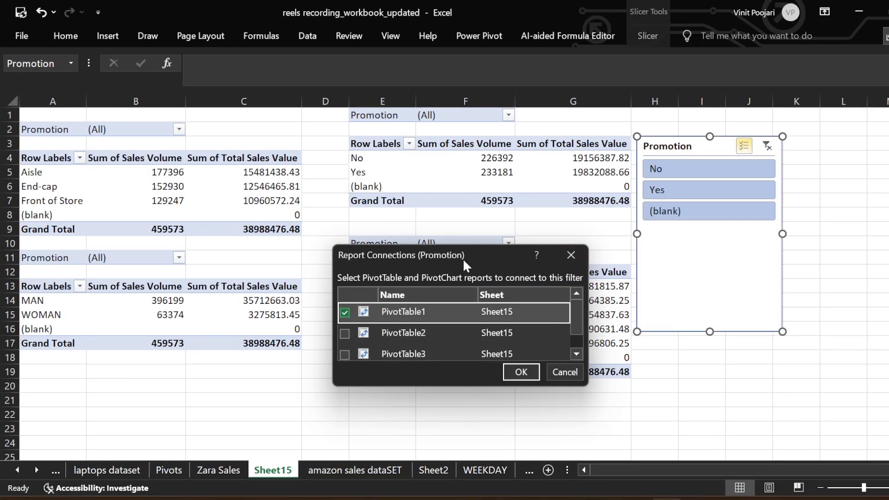
pyautogui.moveTo(452, 253); pyautogui.dragTo(439, 134)
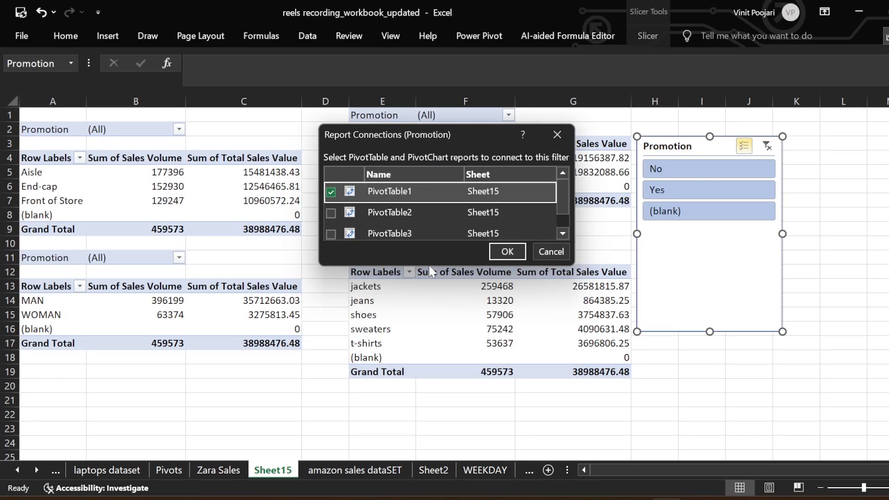
pyautogui.moveTo(574, 265); pyautogui.dragTo(620, 339)
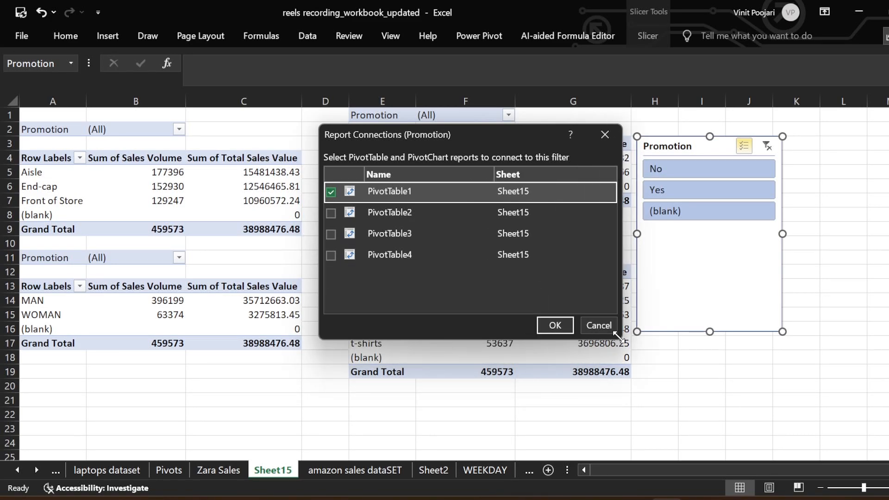
pyautogui.moveTo(390, 129); pyautogui.dragTo(365, 149)
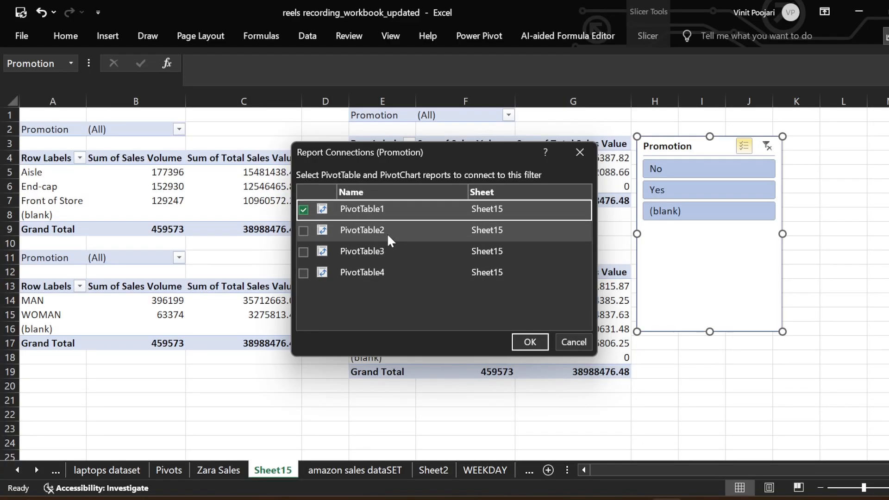
pyautogui.click(574, 338)
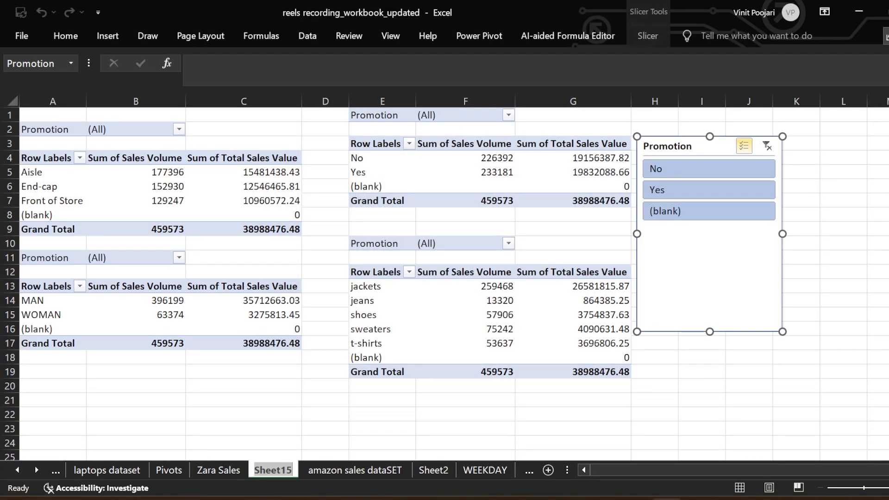
# Rename Sheet15 as Pivots_ZARA after trying the name Pivots.
pyautogui.write('Pivots')
pyautogui.press('Return')
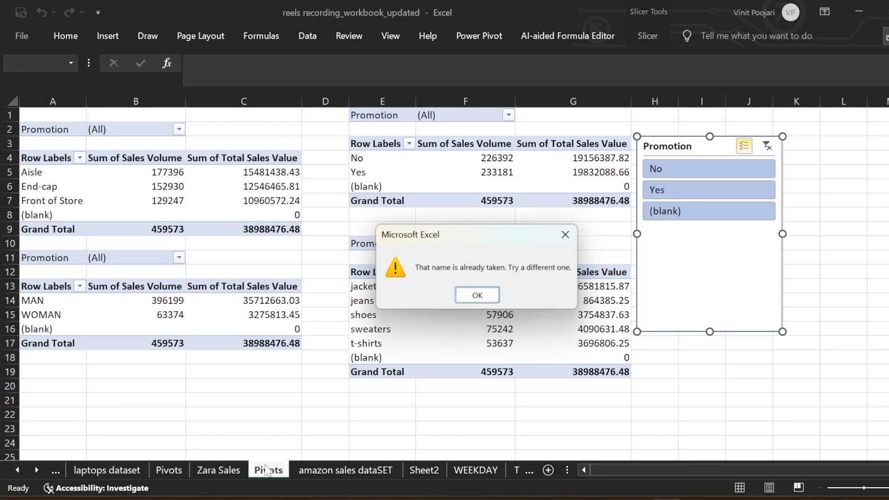
pyautogui.press('Return')
pyautogui.press('End')
pyautogui.write('_')
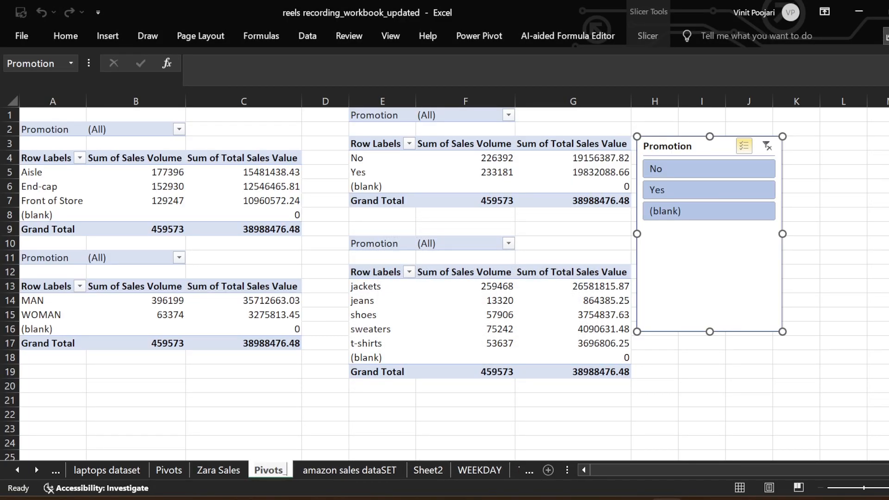
pyautogui.write('ZARA')
pyautogui.press('Return')
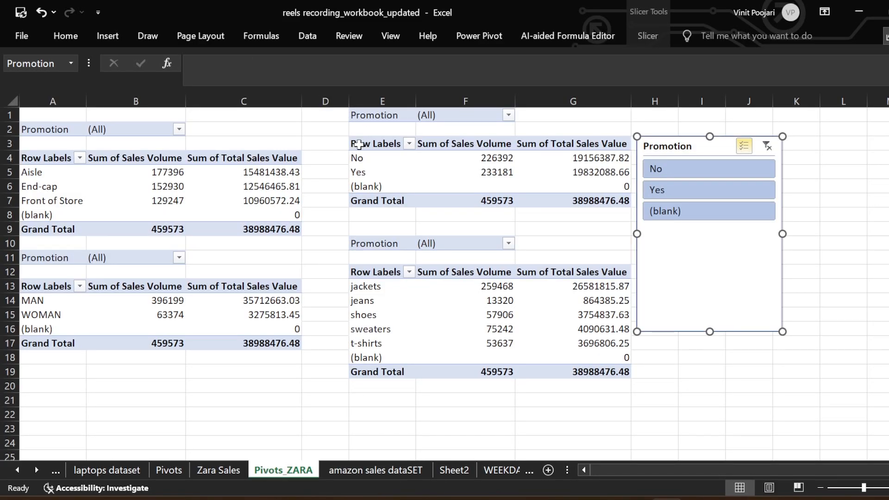
# Connect the Promotion slicer to PivotTable2, PivotTable3 and PivotTable4 in addition to PivotTable1.
pyautogui.click(646, 34)
pyautogui.click(110, 63)
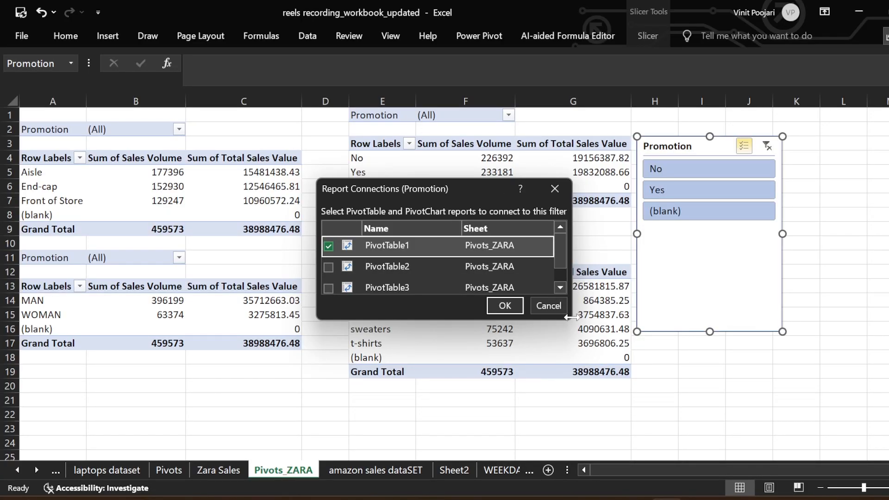
pyautogui.moveTo(569, 319); pyautogui.dragTo(657, 428)
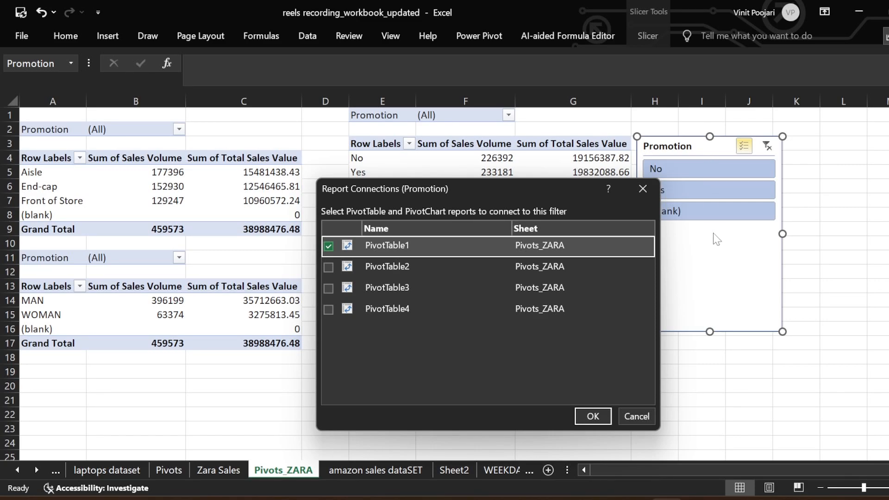
pyautogui.click(329, 267)
pyautogui.click(329, 288)
pyautogui.click(328, 309)
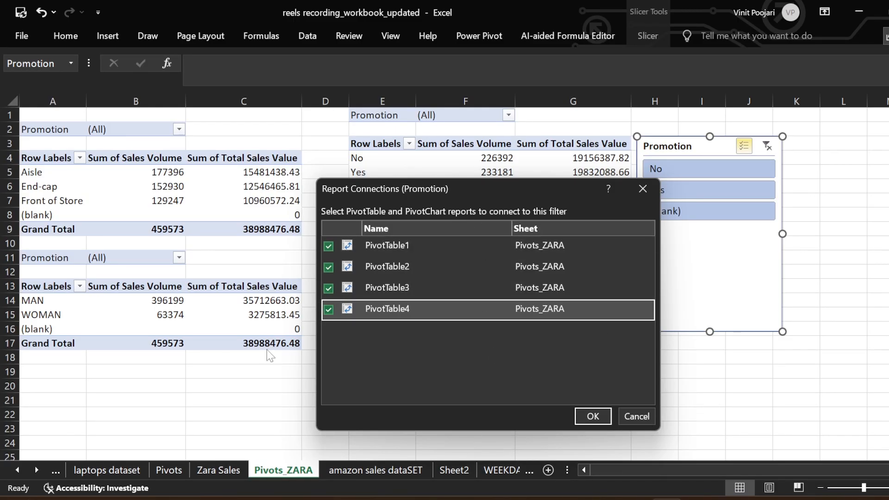
pyautogui.click(593, 417)
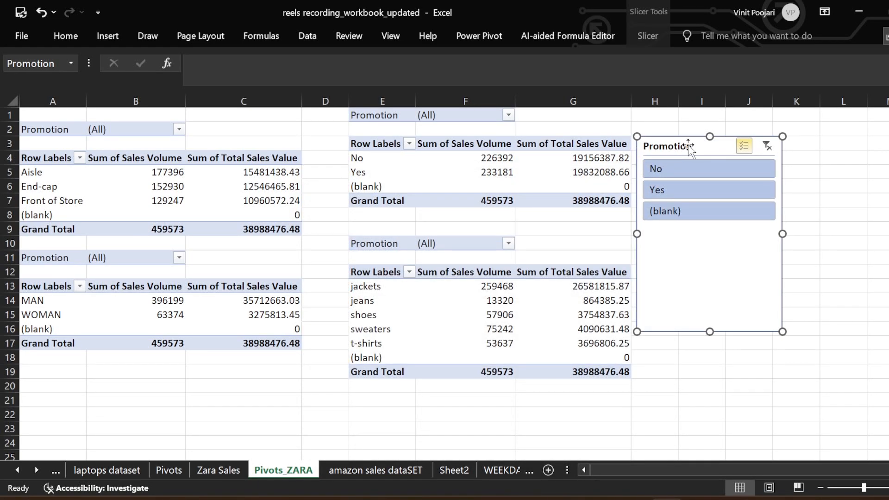
# Deselect Yes in the Promotion slicer and check the Promotion report filter of each of the four PivotTables.
pyautogui.click(687, 190)
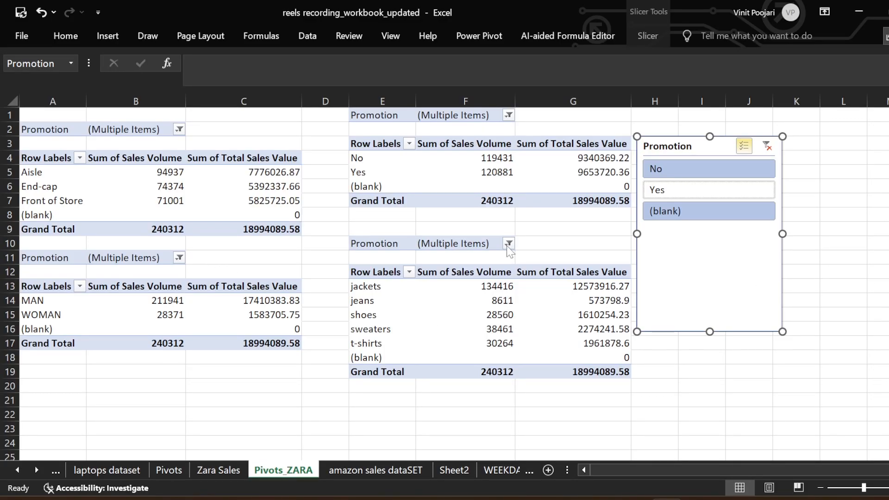
pyautogui.click(508, 115)
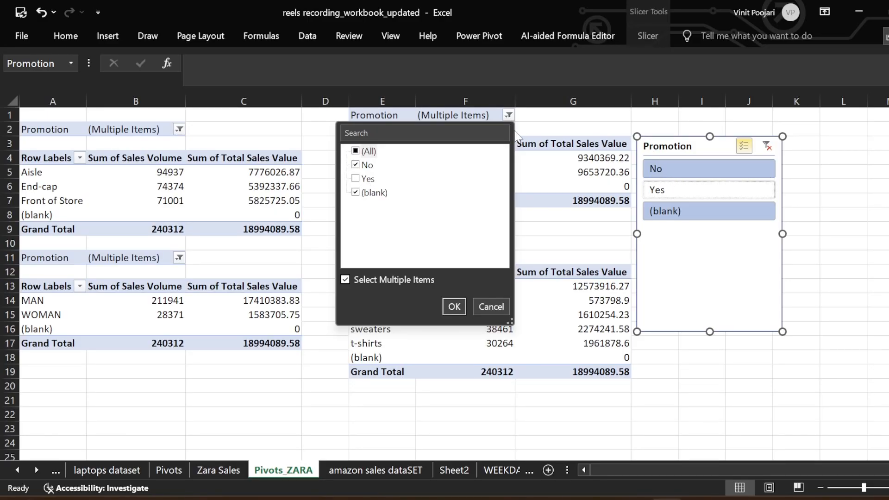
pyautogui.click(136, 214)
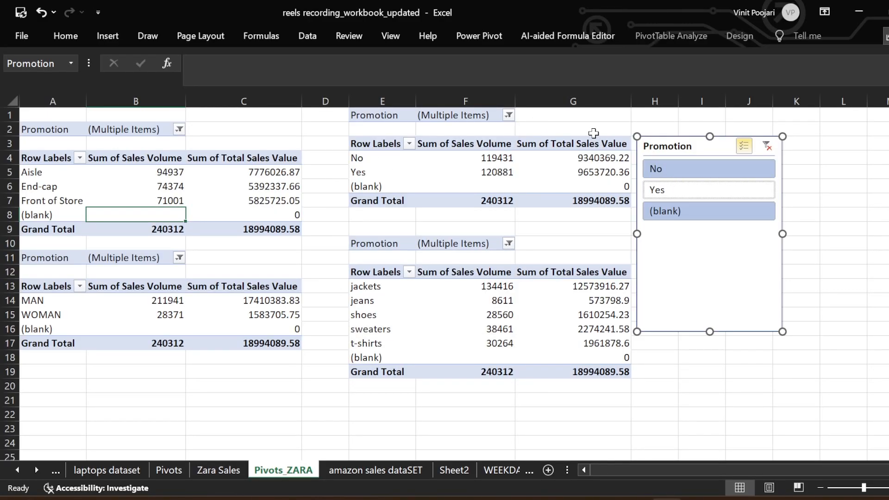
pyautogui.click(179, 129)
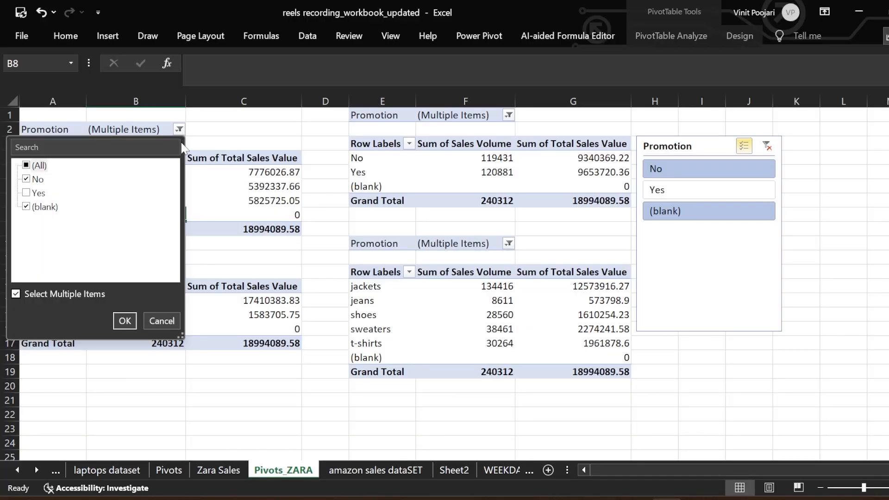
pyautogui.press('Escape')
pyautogui.click(508, 244)
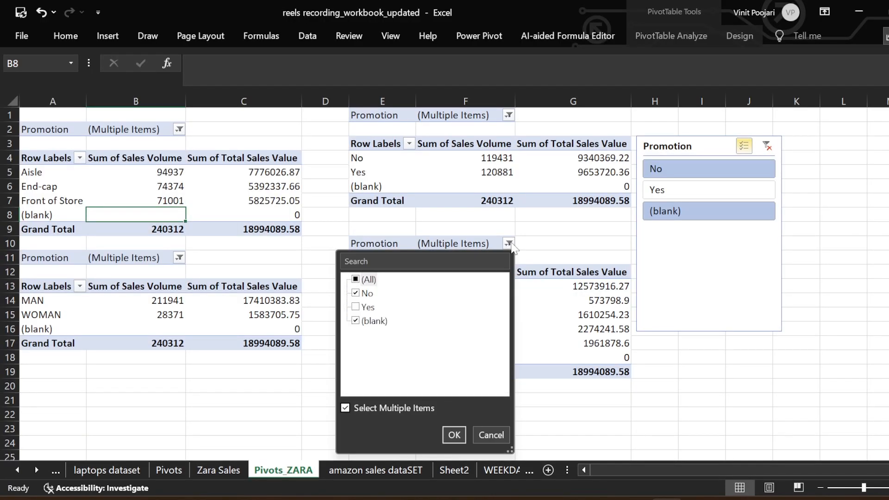
pyautogui.press('Escape')
pyautogui.click(179, 257)
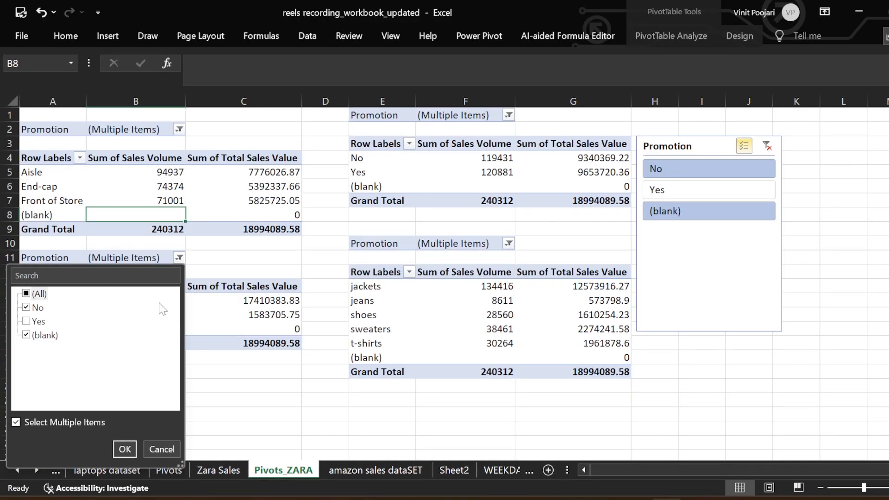
pyautogui.press('Escape')
# Switch the Promotion slicer selection from No to Yes, keeping (blank) selected, and check the section and product position PivotTables' Promotion filters.
pyautogui.click(738, 172)
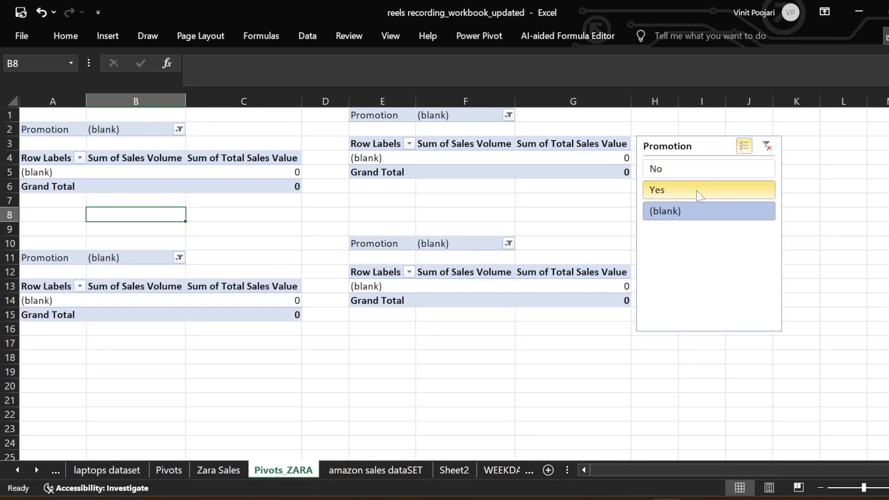
pyautogui.click(673, 191)
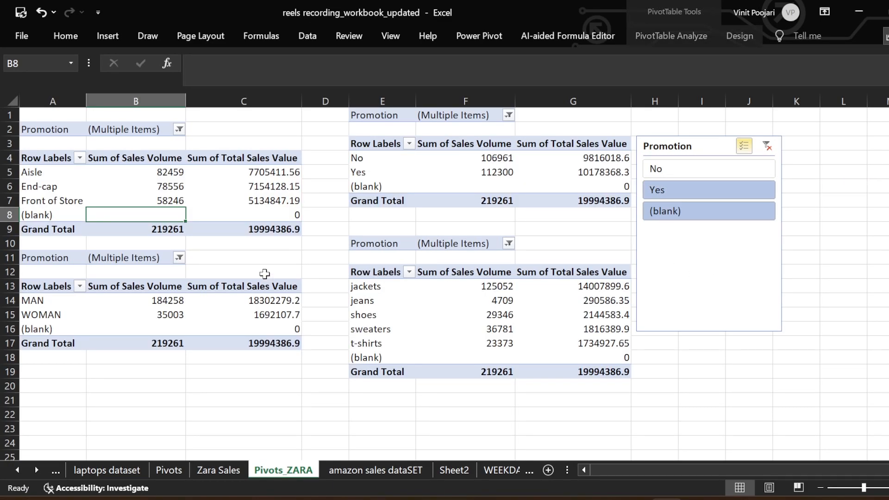
pyautogui.click(179, 257)
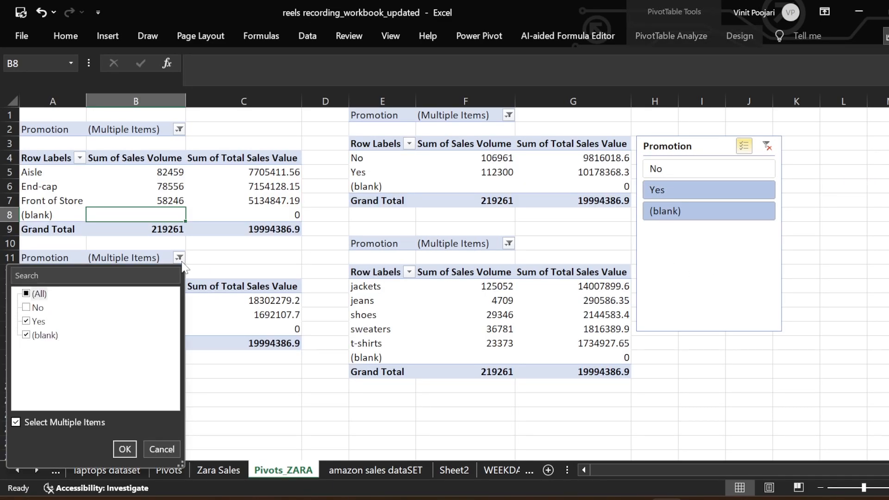
pyautogui.click(179, 132)
pyautogui.click(179, 131)
pyautogui.click(484, 133)
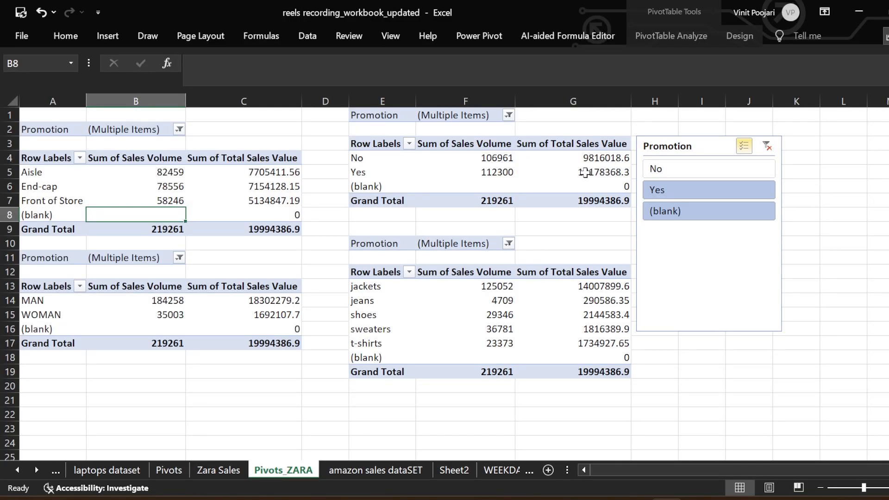
# Move the Promotion slicer slightly up and away from the PivotTables, and make it a little narrower.
pyautogui.moveTo(692, 146); pyautogui.dragTo(705, 132)
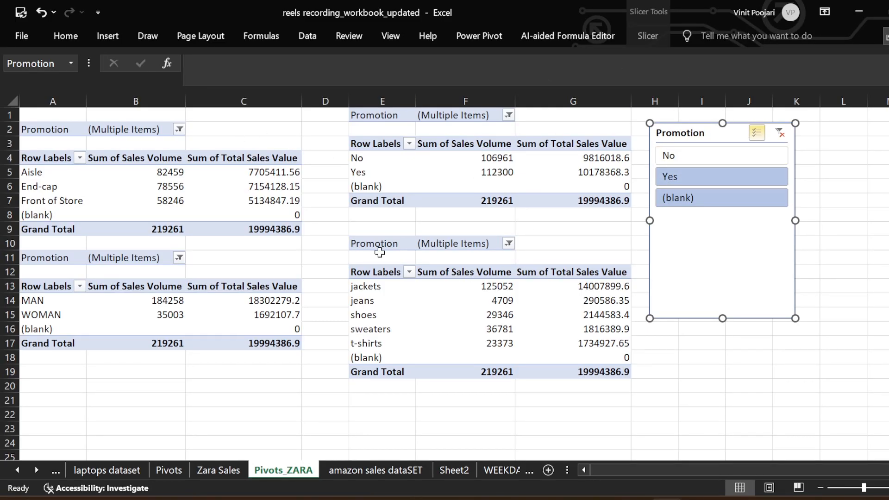
pyautogui.moveTo(795, 221)
pyautogui.mouseDown()
pyautogui.moveTo(736, 220)
pyautogui.moveTo(785, 220)
pyautogui.mouseUp()
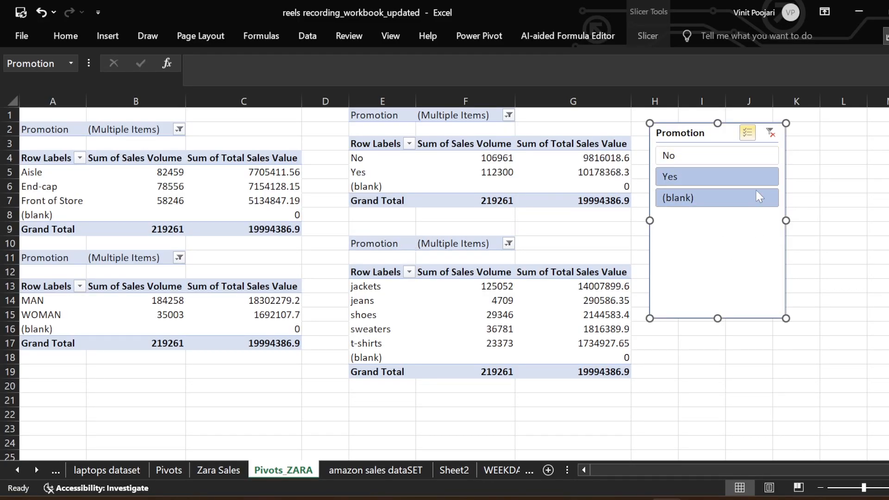
pyautogui.moveTo(264, 340)
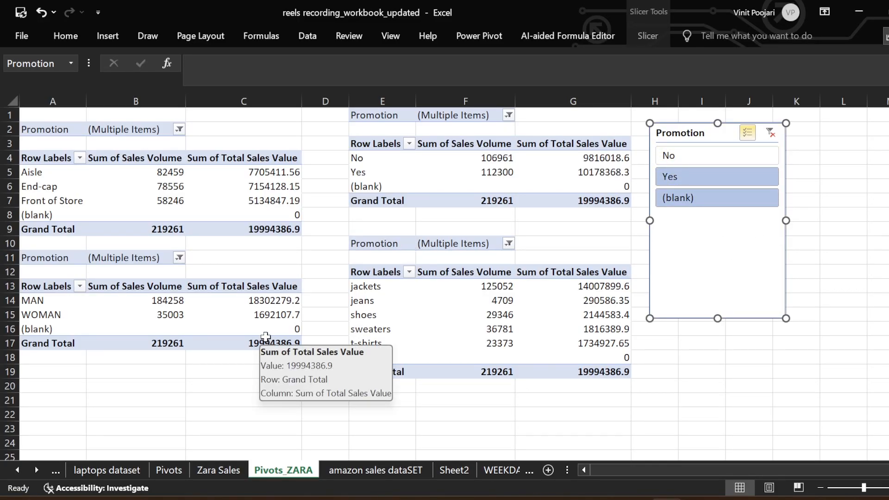